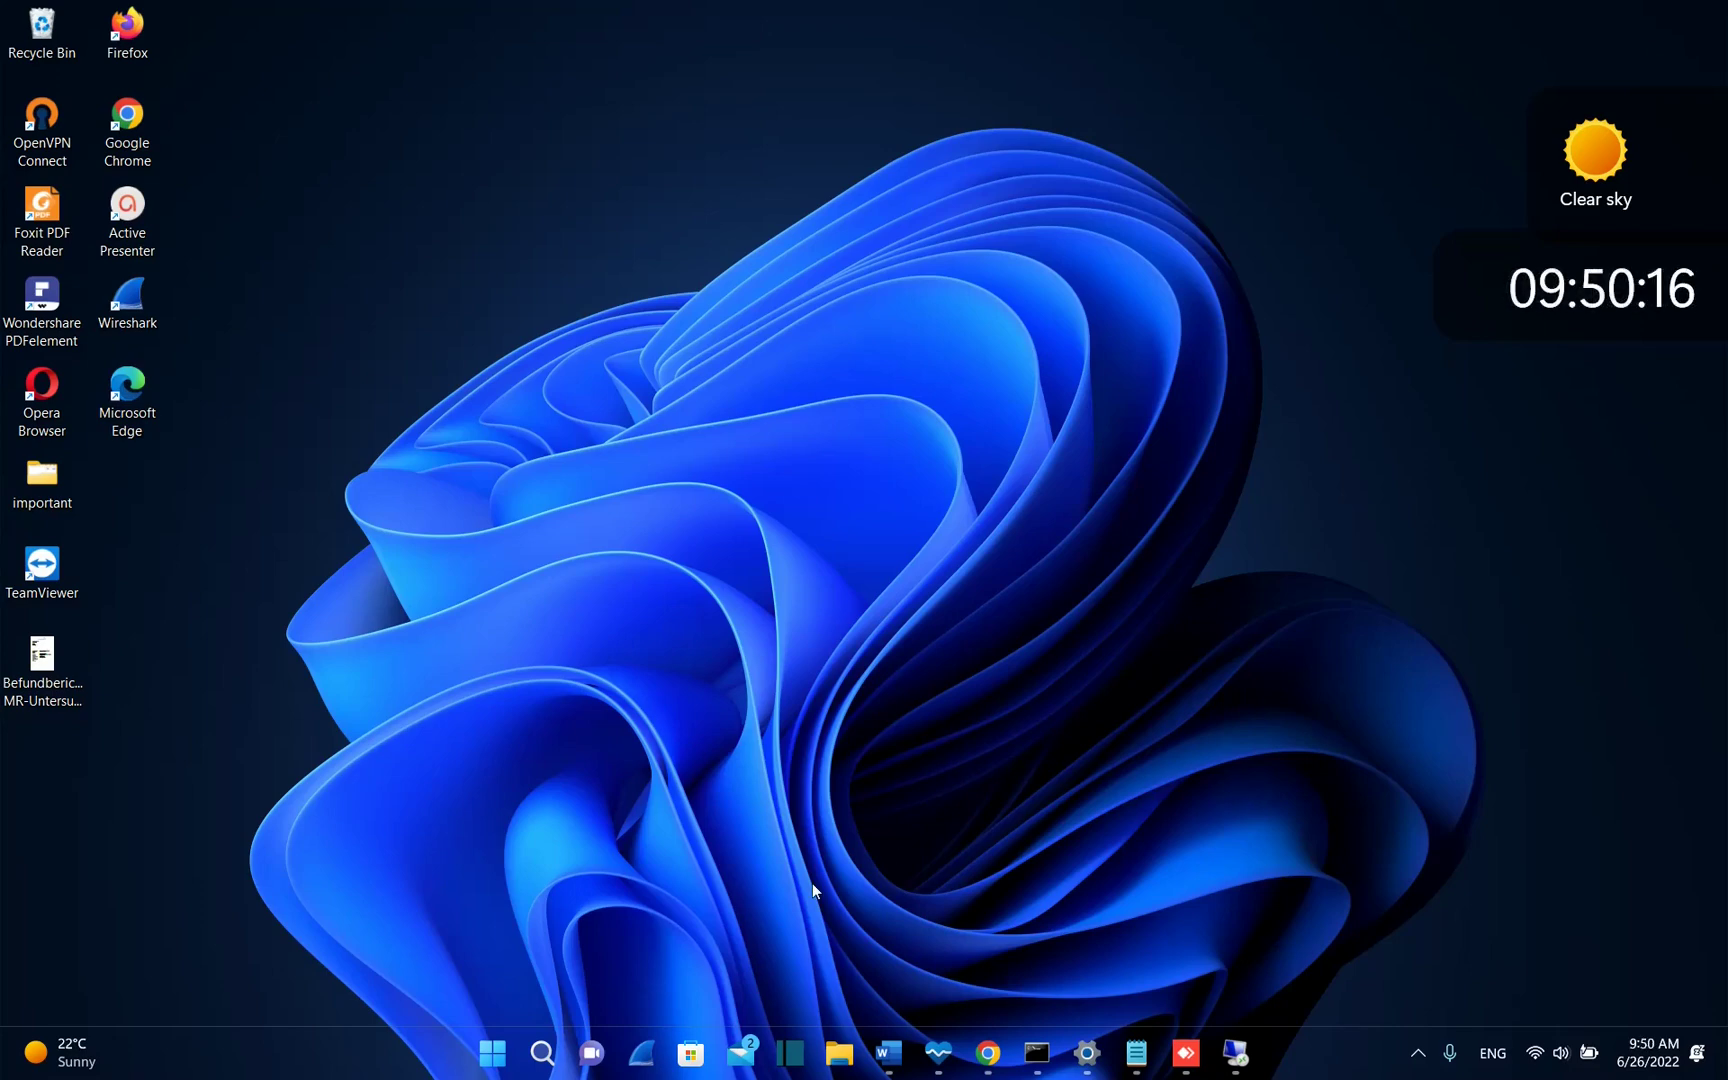
Step: Search for msconfig and launch System Configuration from the best match
click(552, 1066)
text(ms)
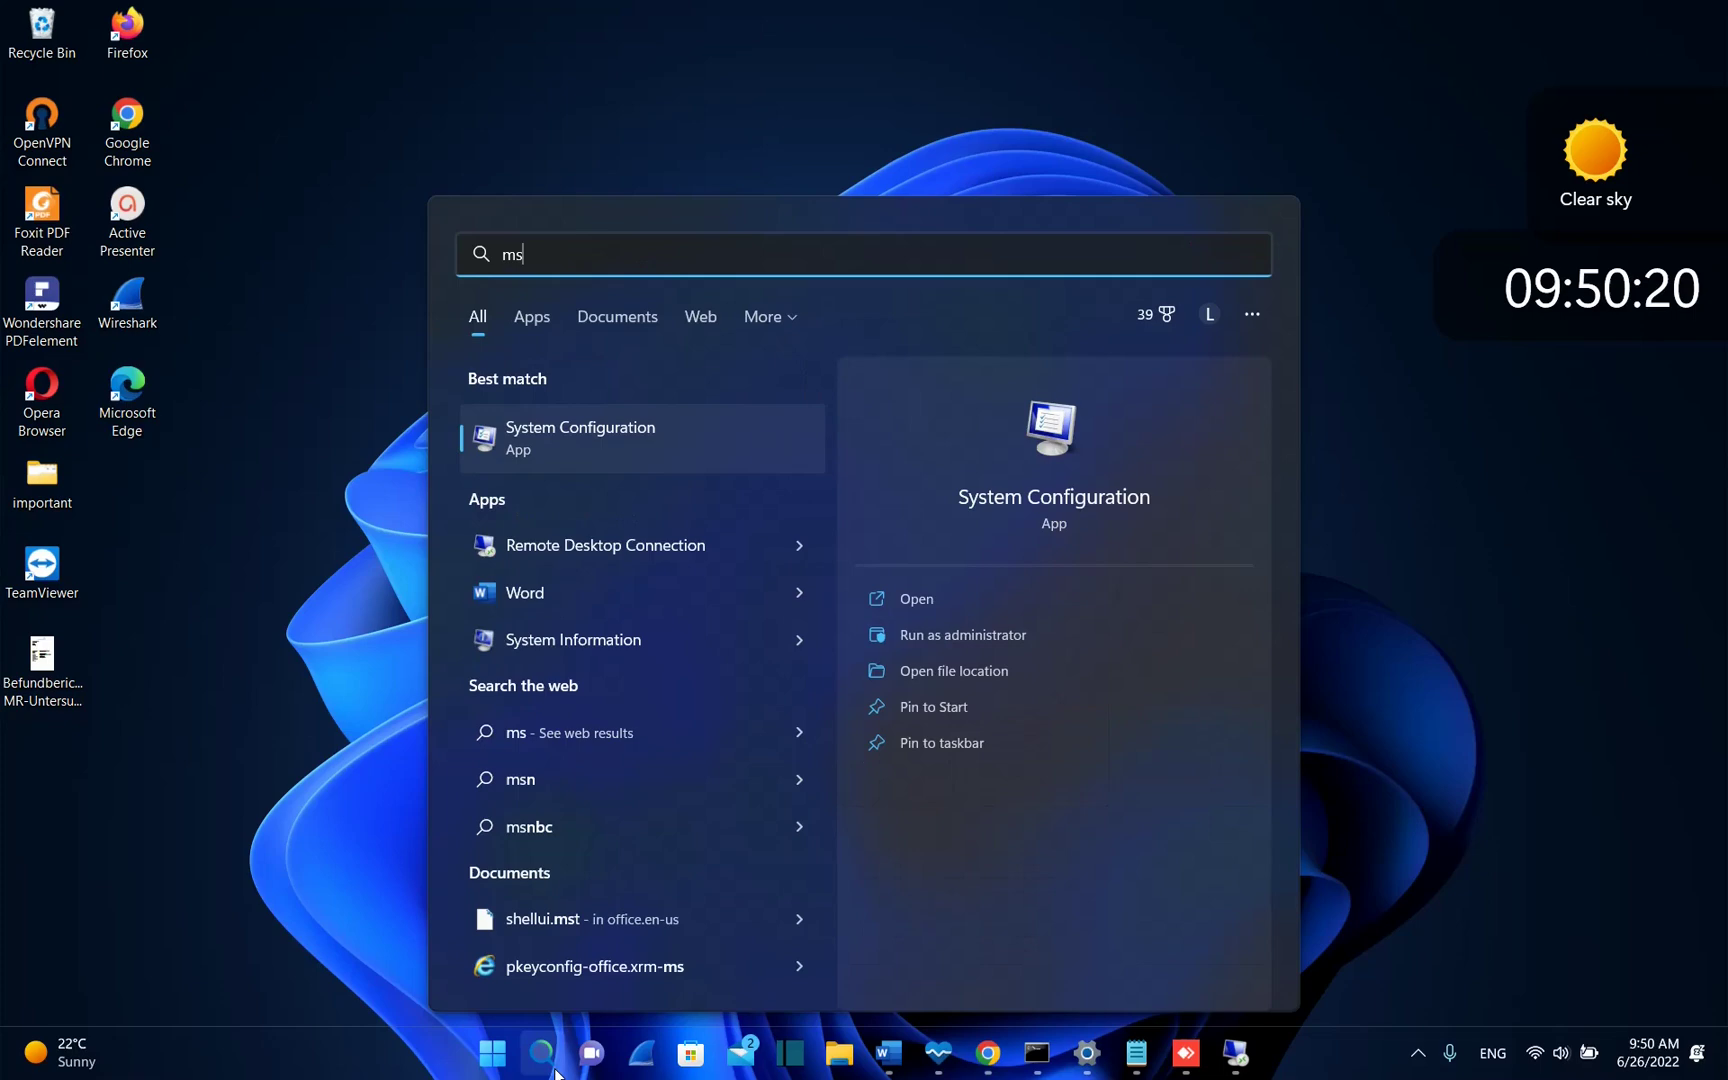
text(config)
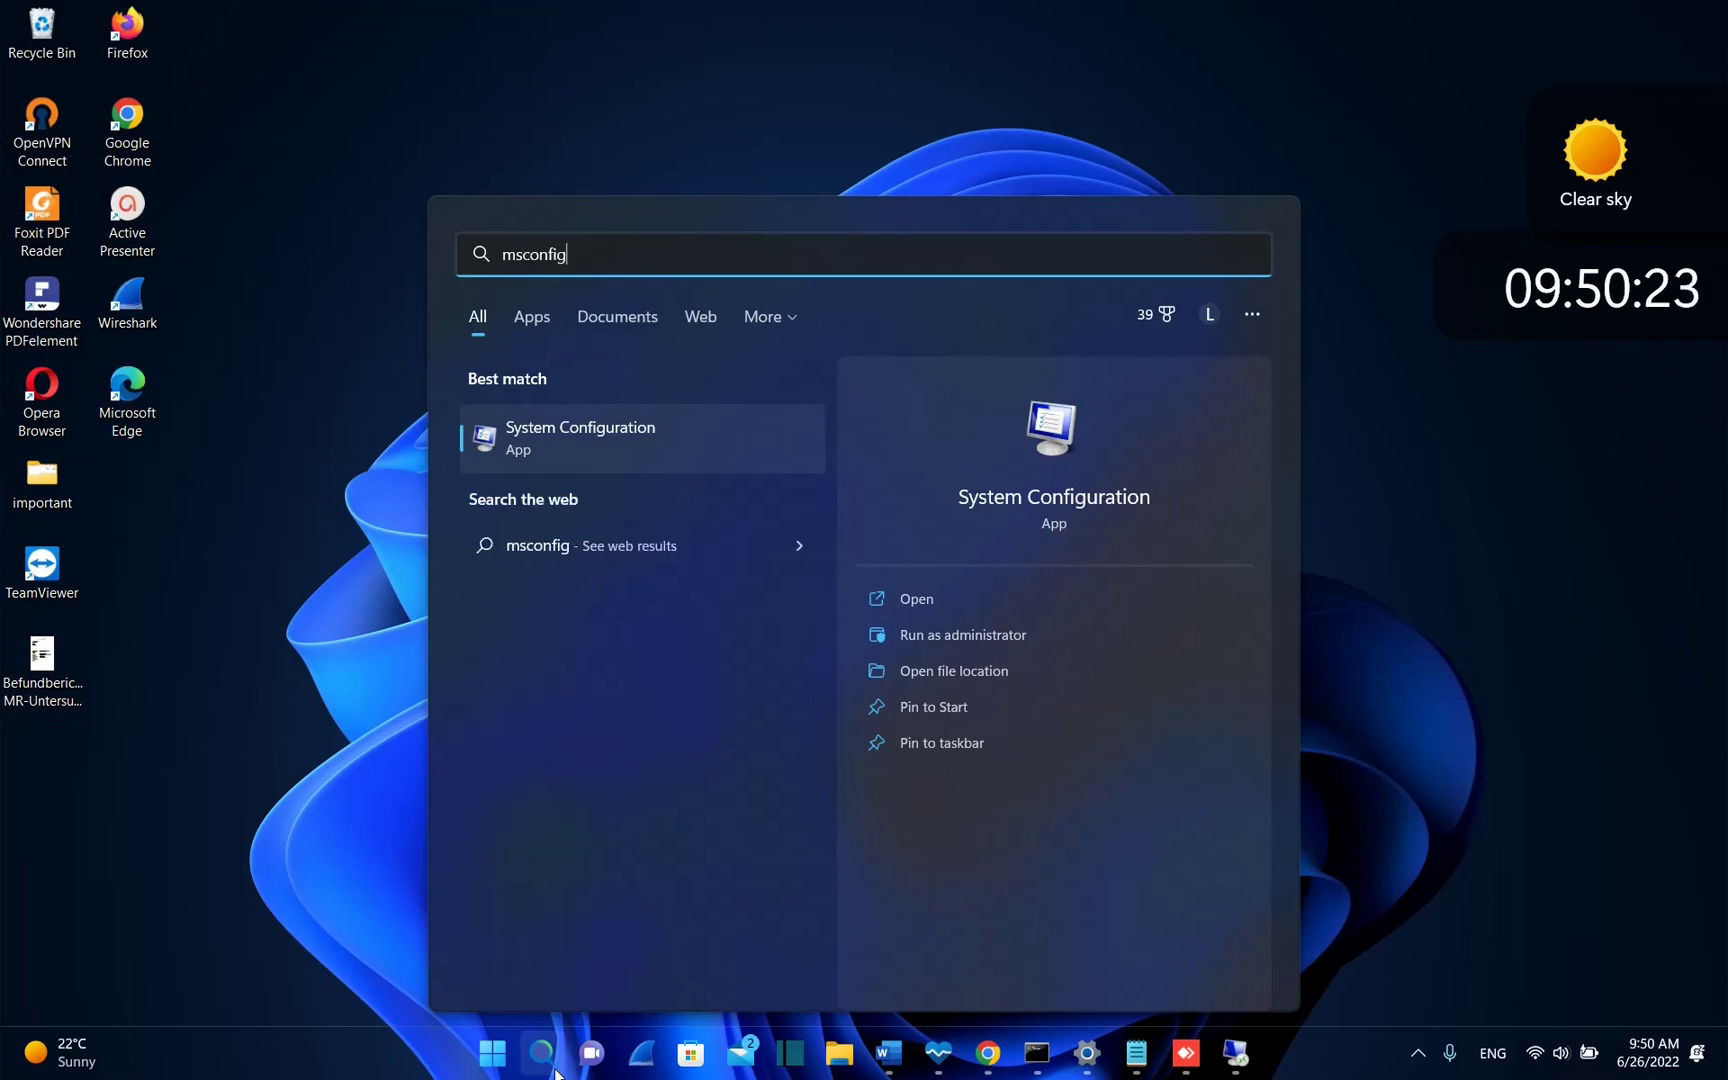
click(555, 437)
Step: Bring up System Configuration on its Boot tab showing the Windows 11 entry
click(790, 450)
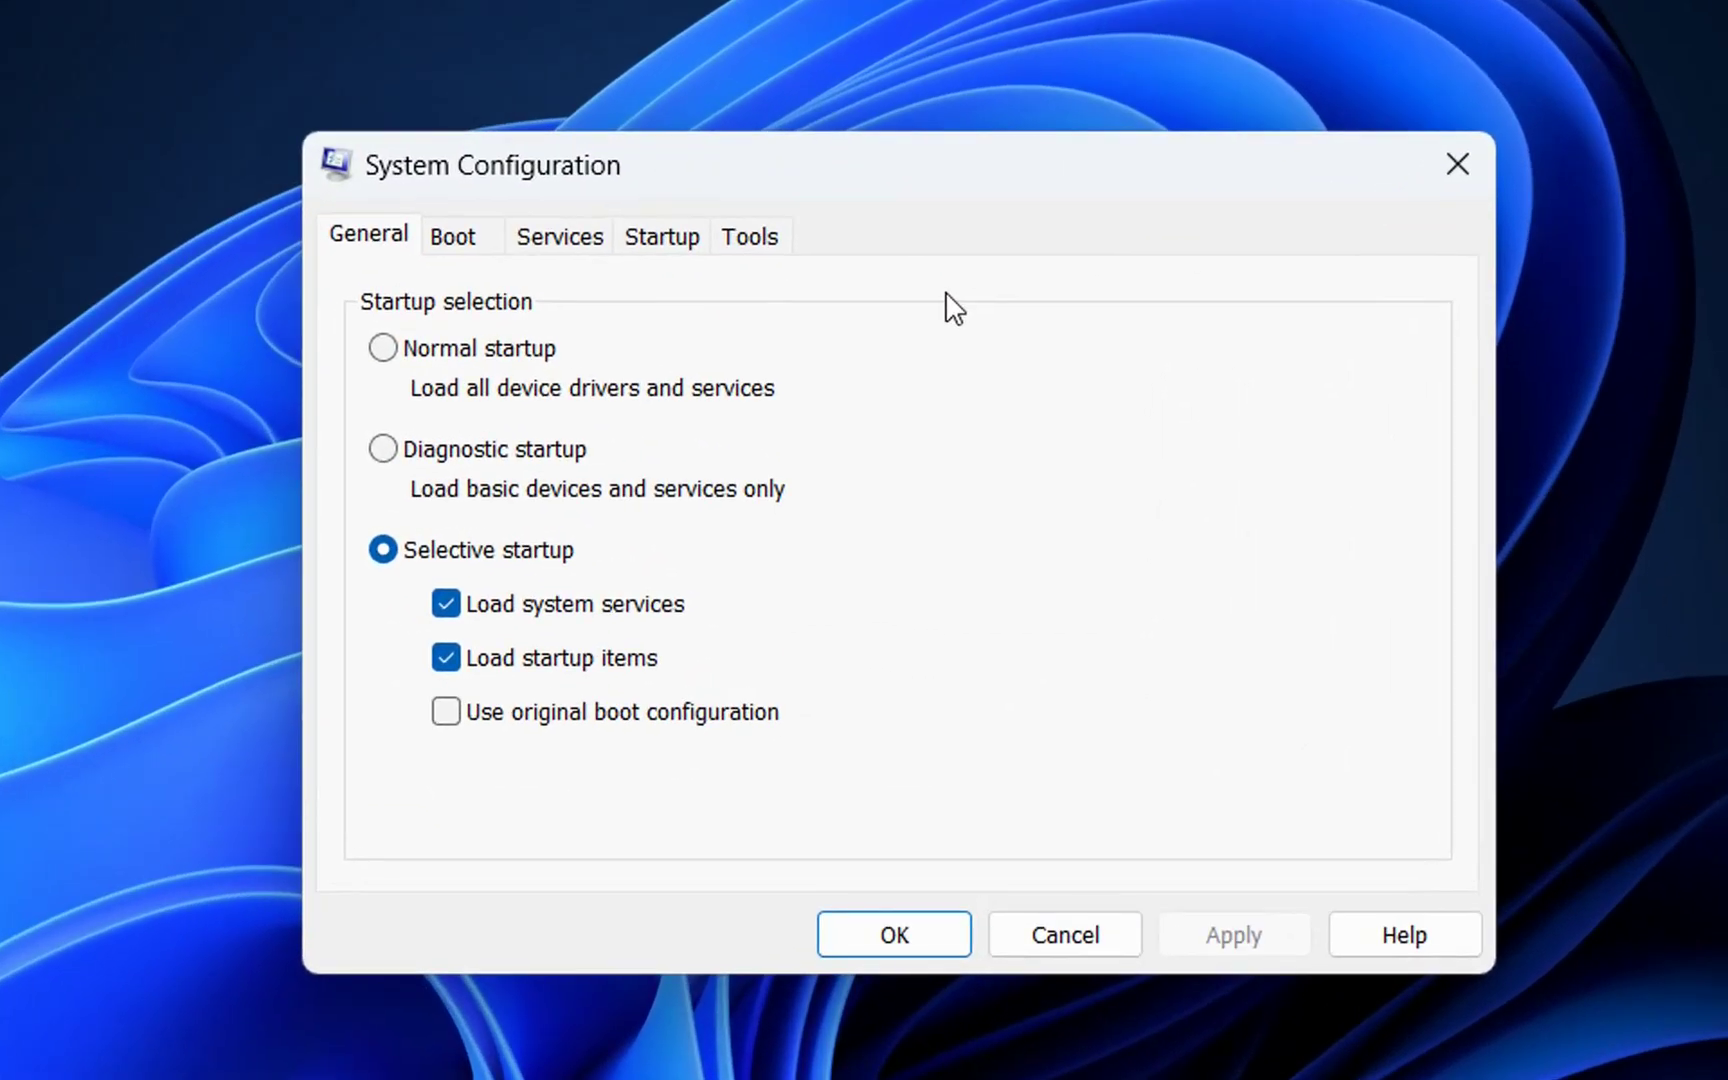
click(452, 248)
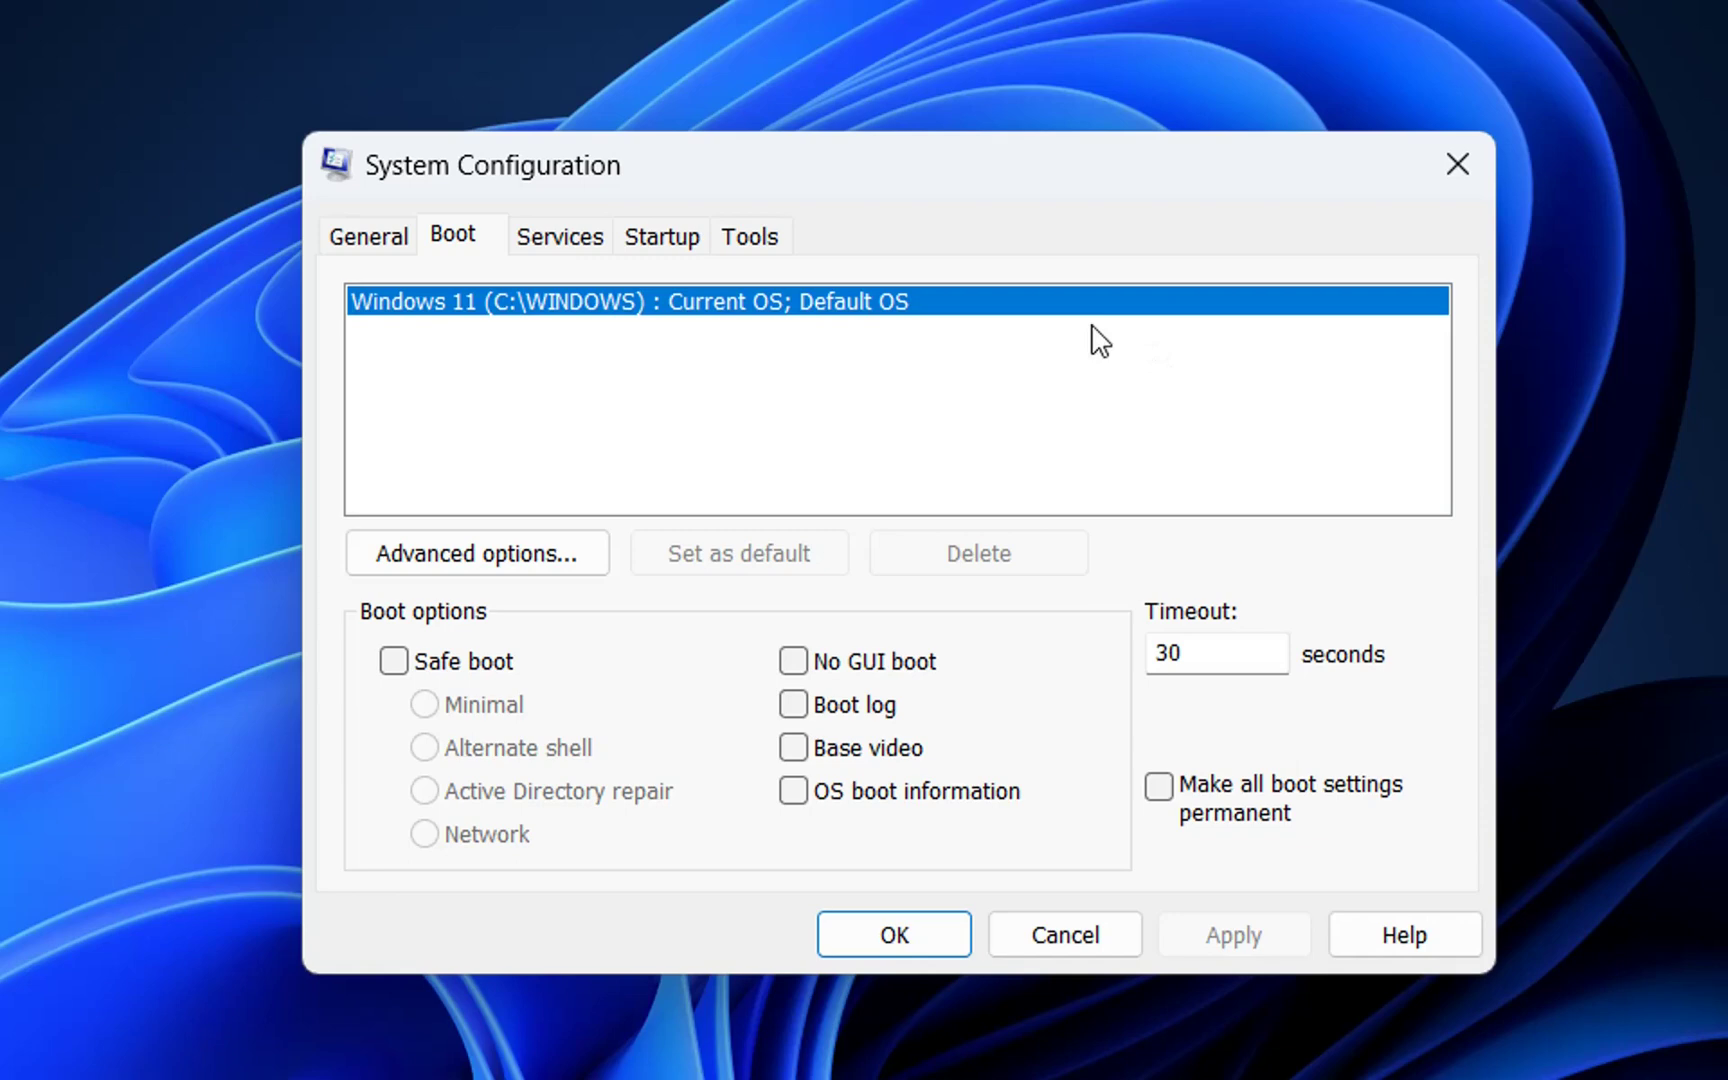
Step: In Boot advanced options, enable Number of processors set to 4 and confirm with OK
click(513, 565)
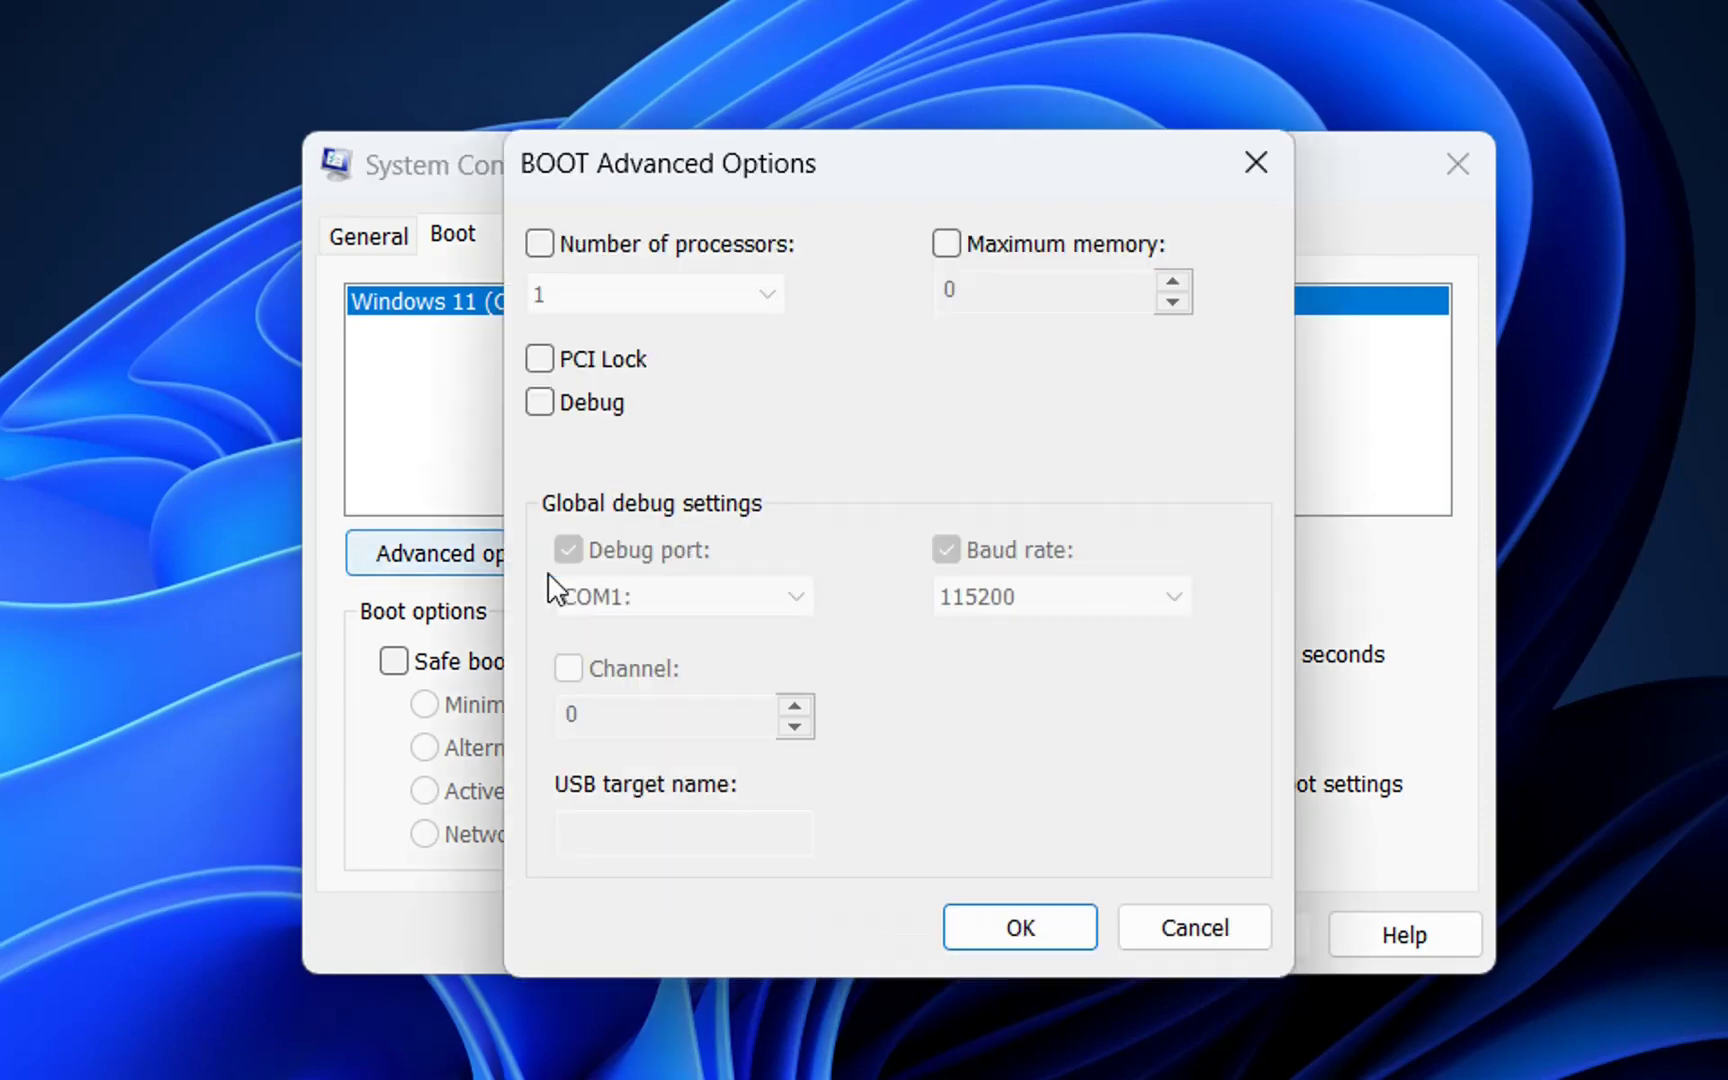
click(540, 243)
click(676, 295)
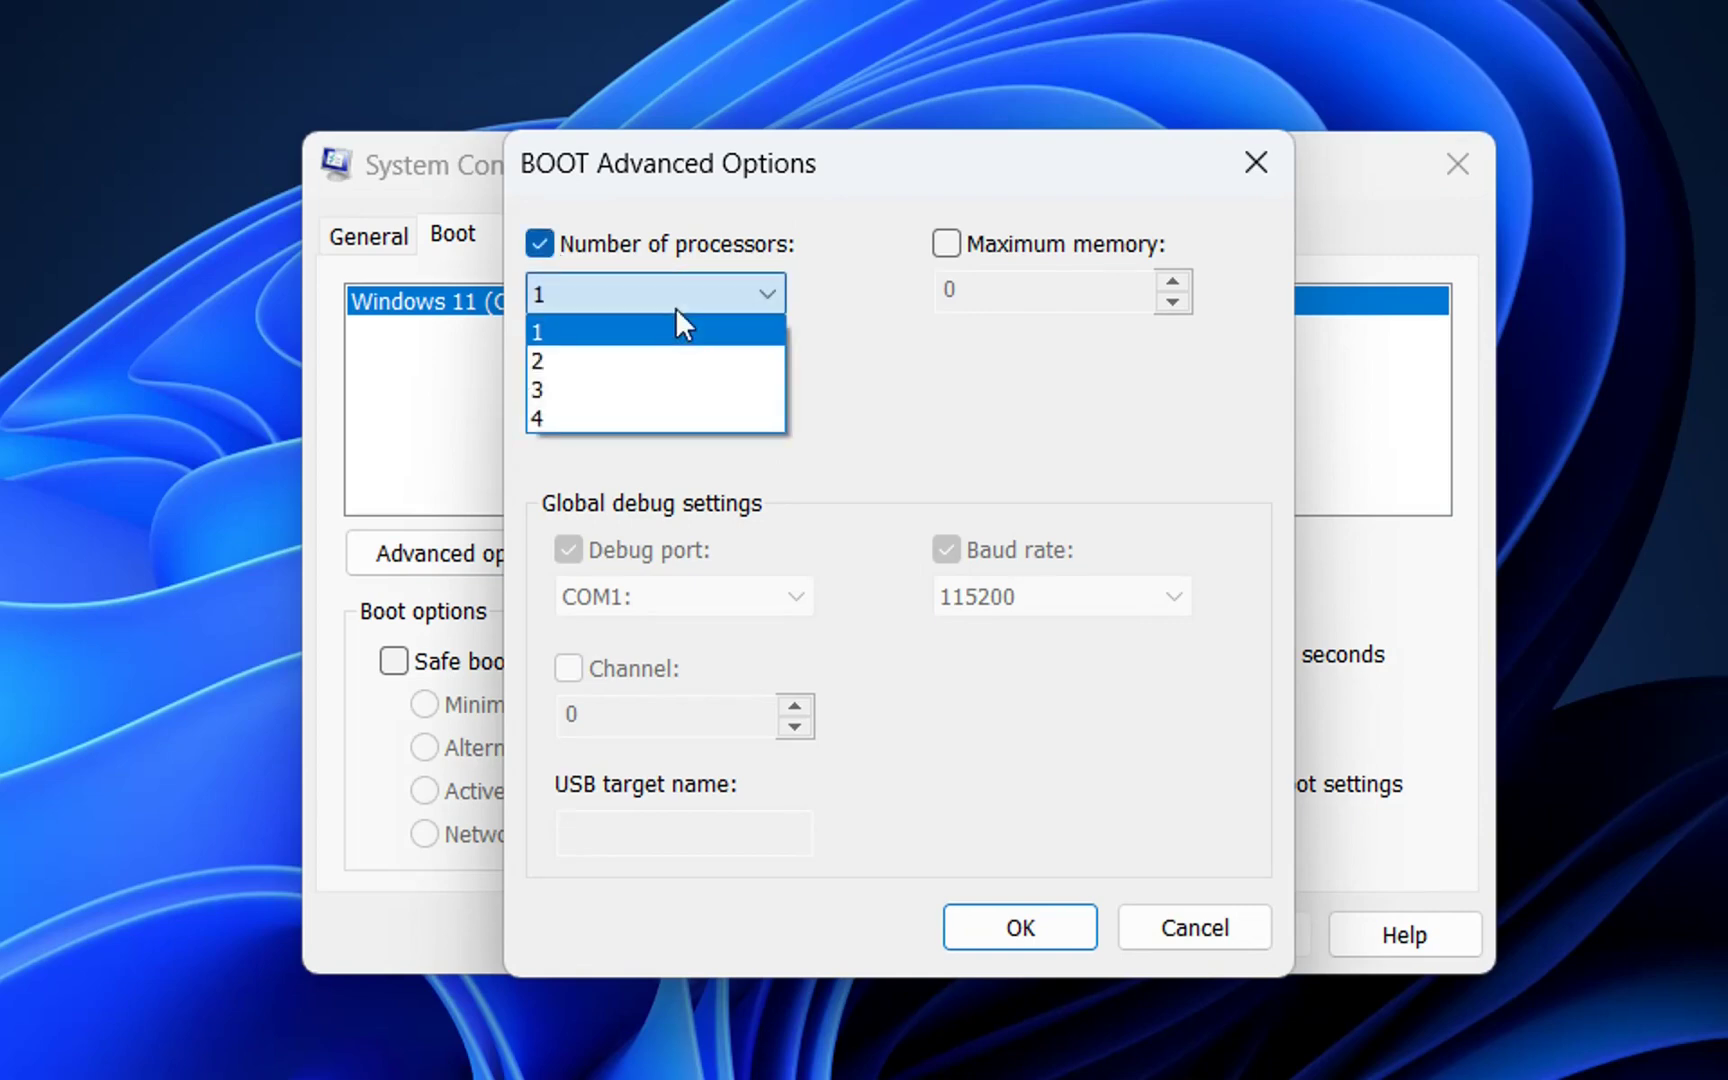
click(594, 420)
click(1030, 930)
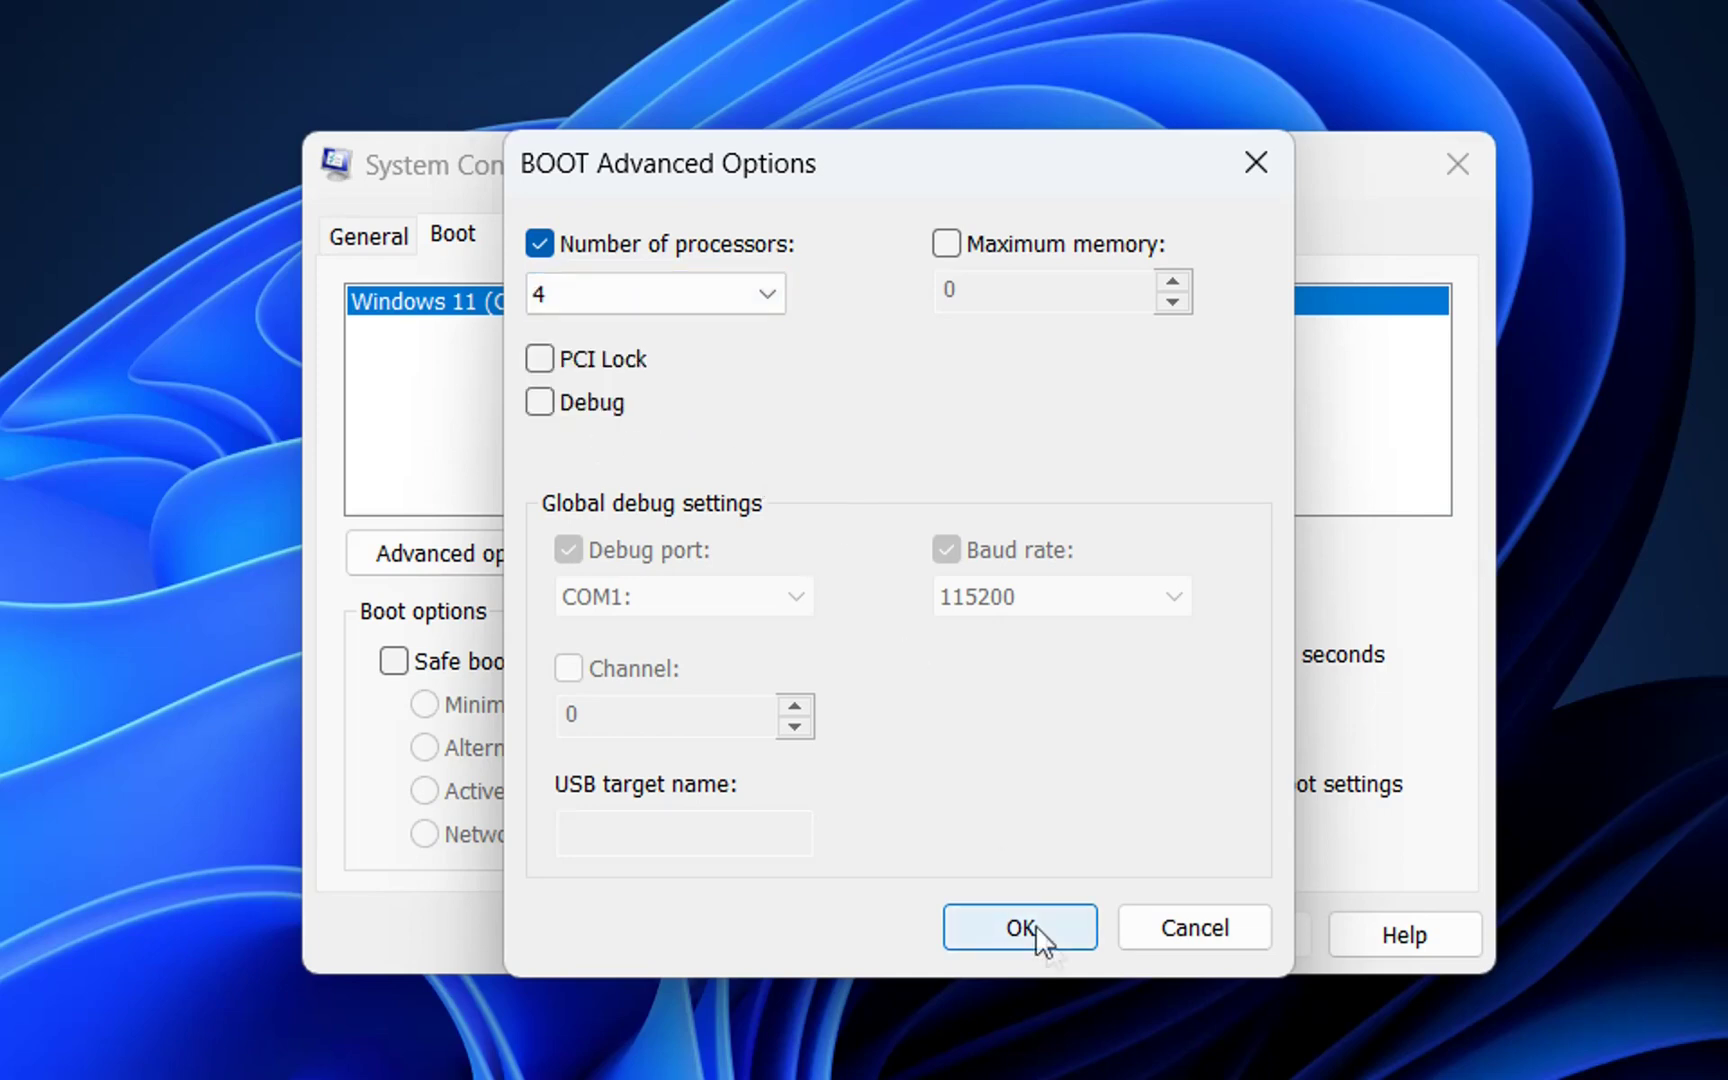
Step: Apply the boot changes, then open Task Manager's Startup apps from the Startup tab
click(1250, 950)
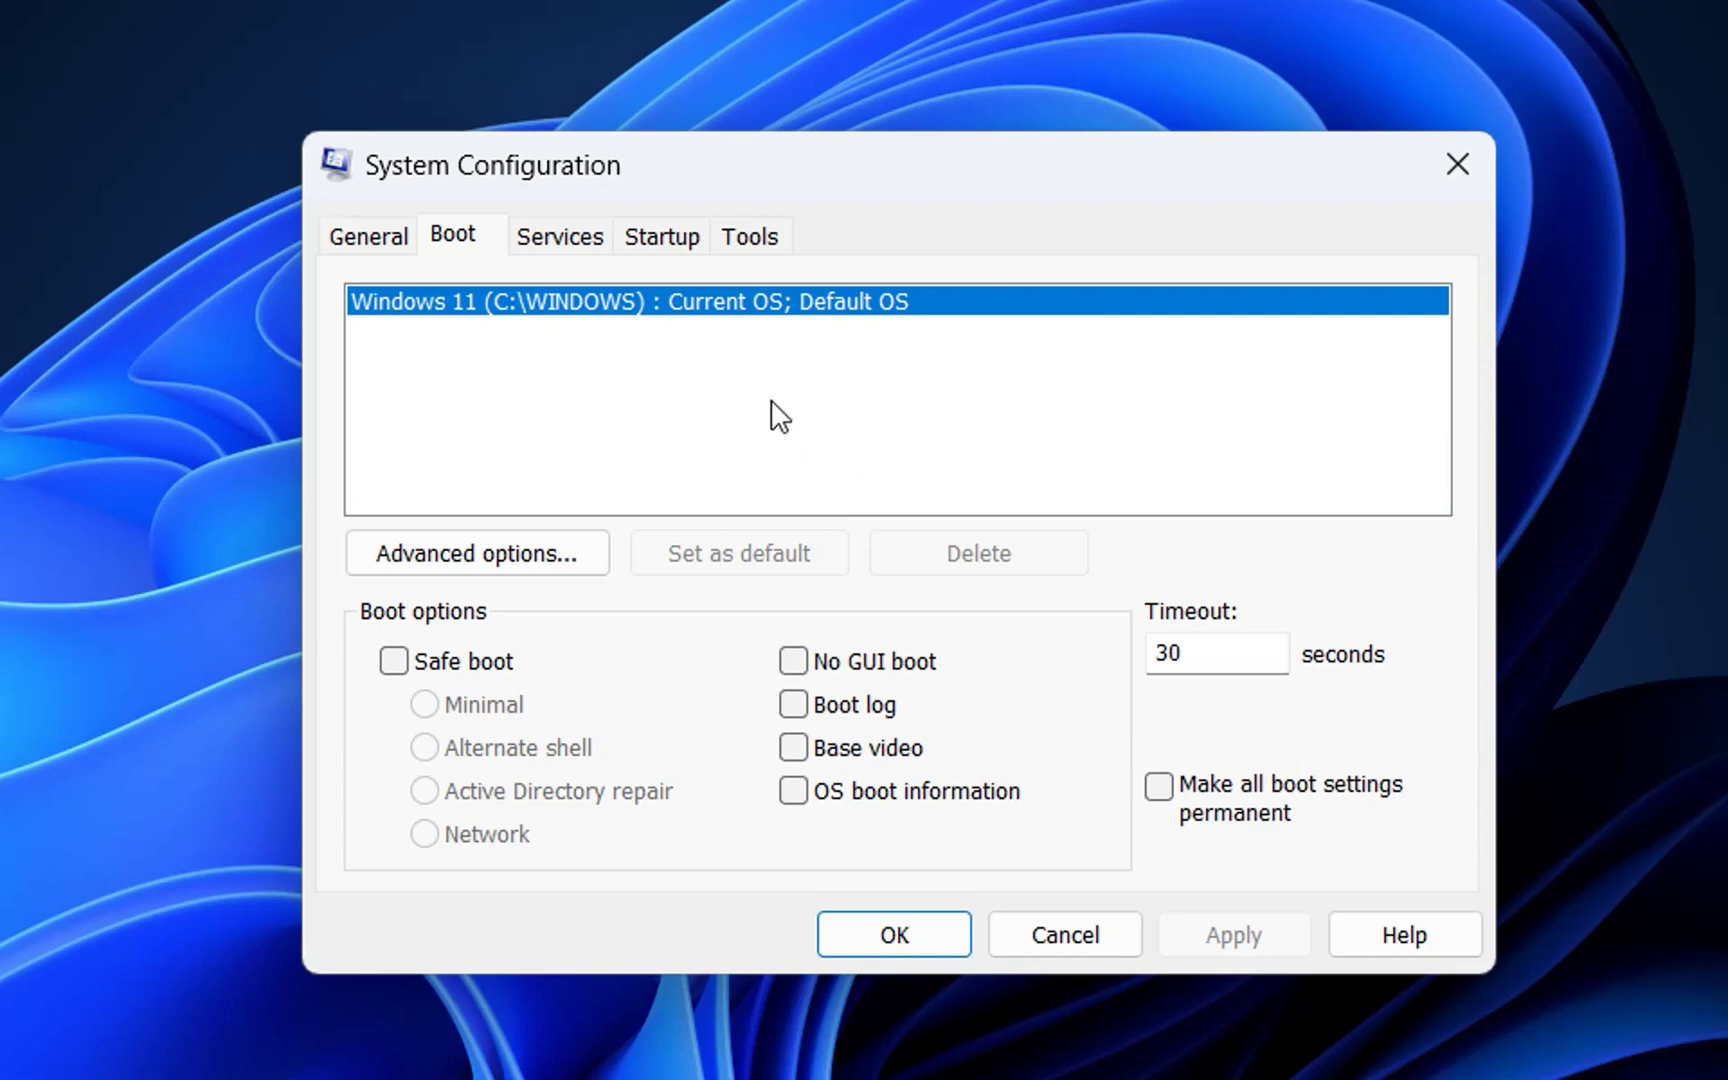
click(660, 237)
click(855, 368)
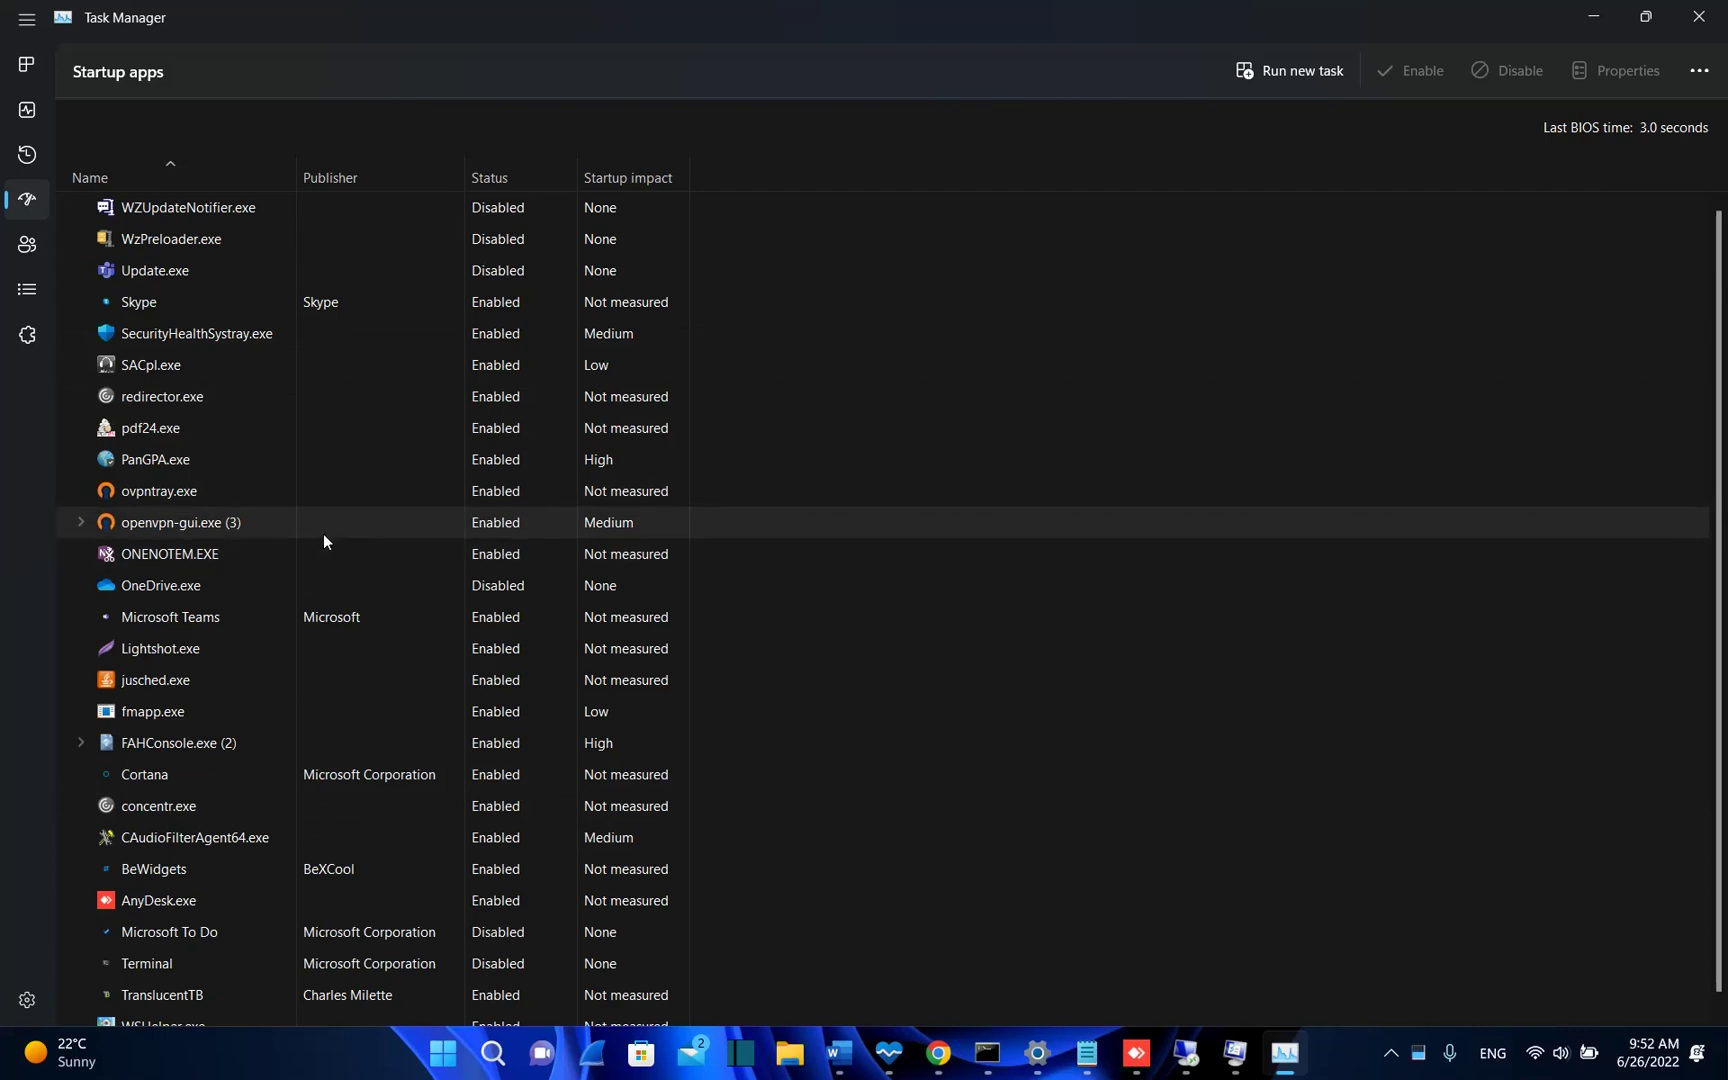
Step: Disable Skype as a startup app, then open and dismiss Microsoft Teams' context menu
click(323, 533)
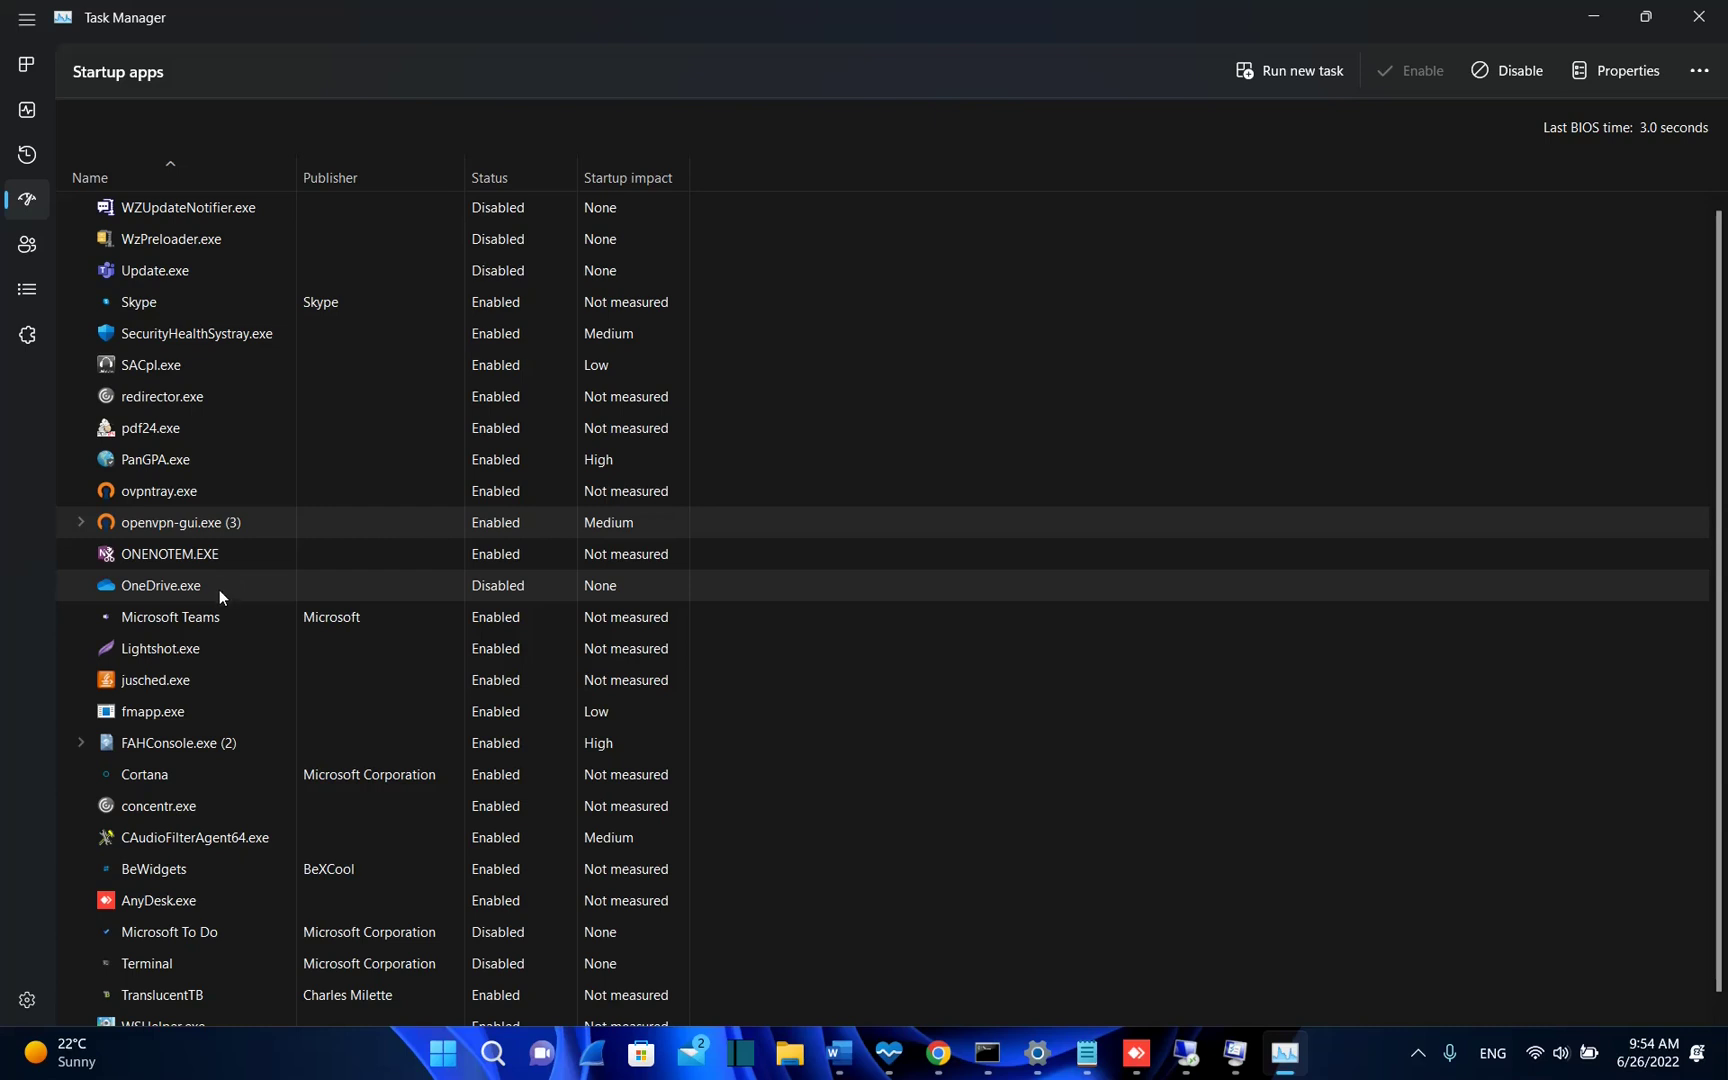
click(157, 298)
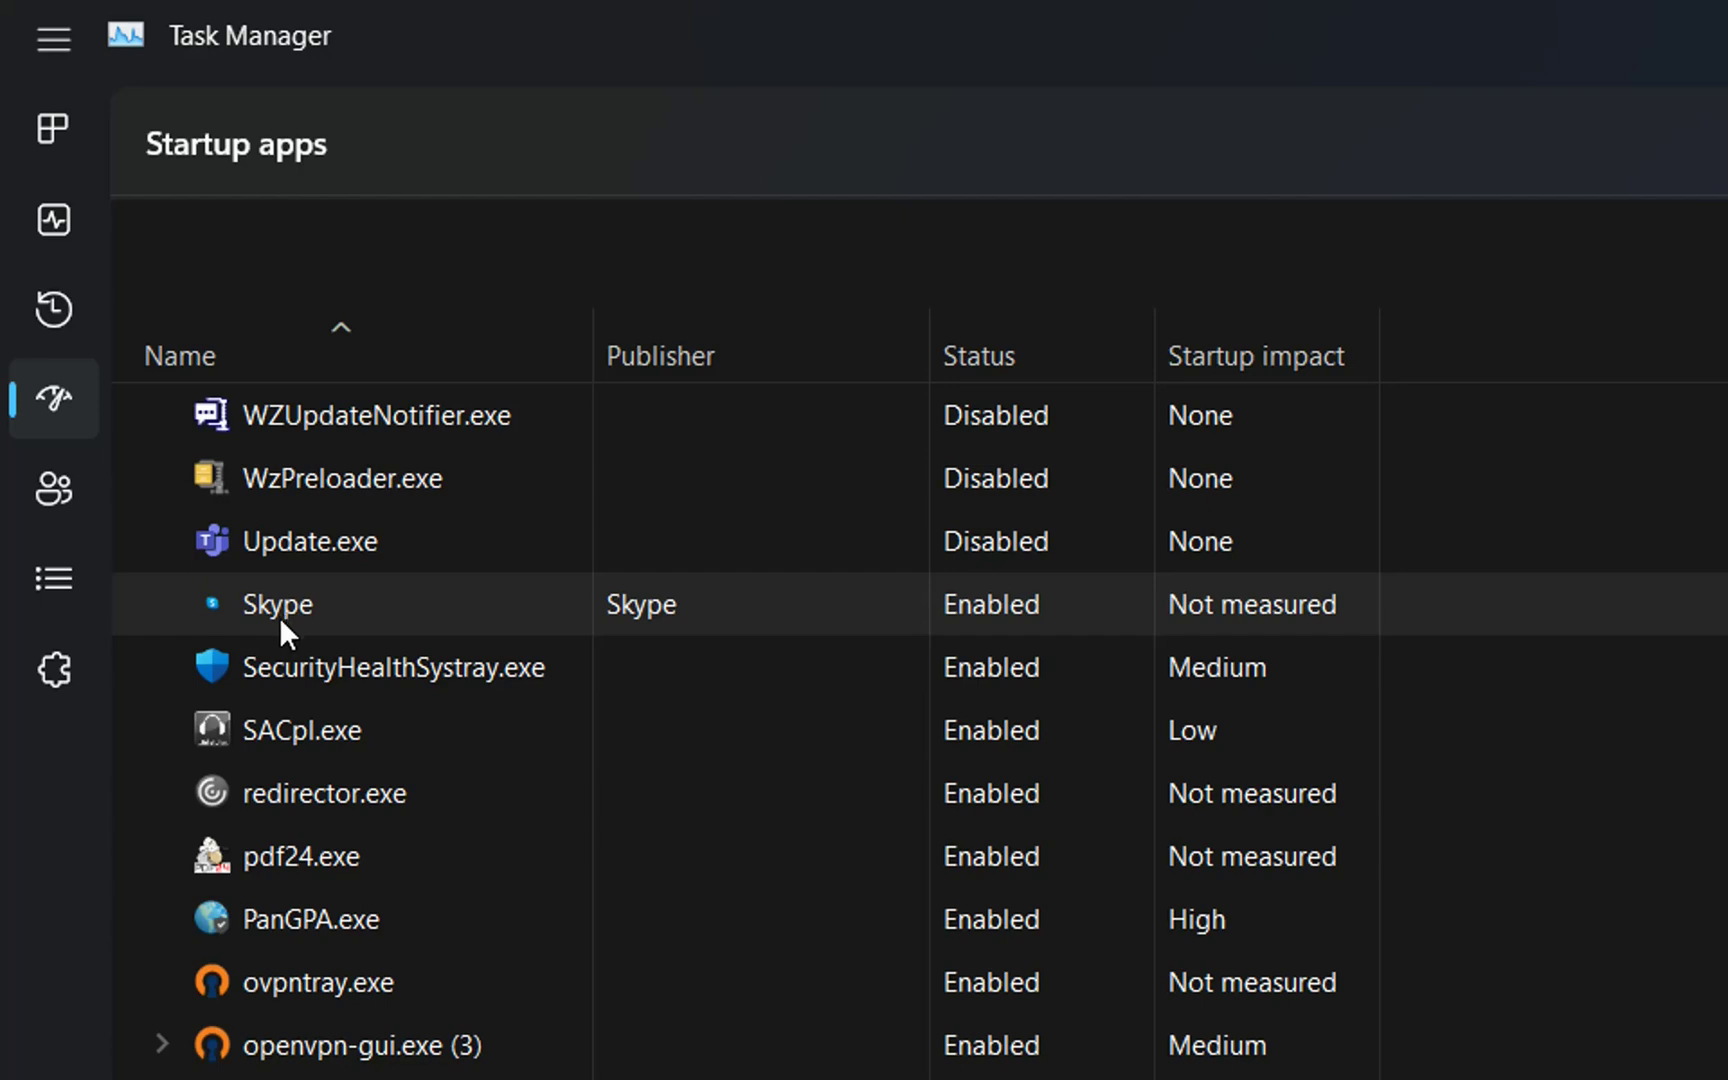
right_click(279, 616)
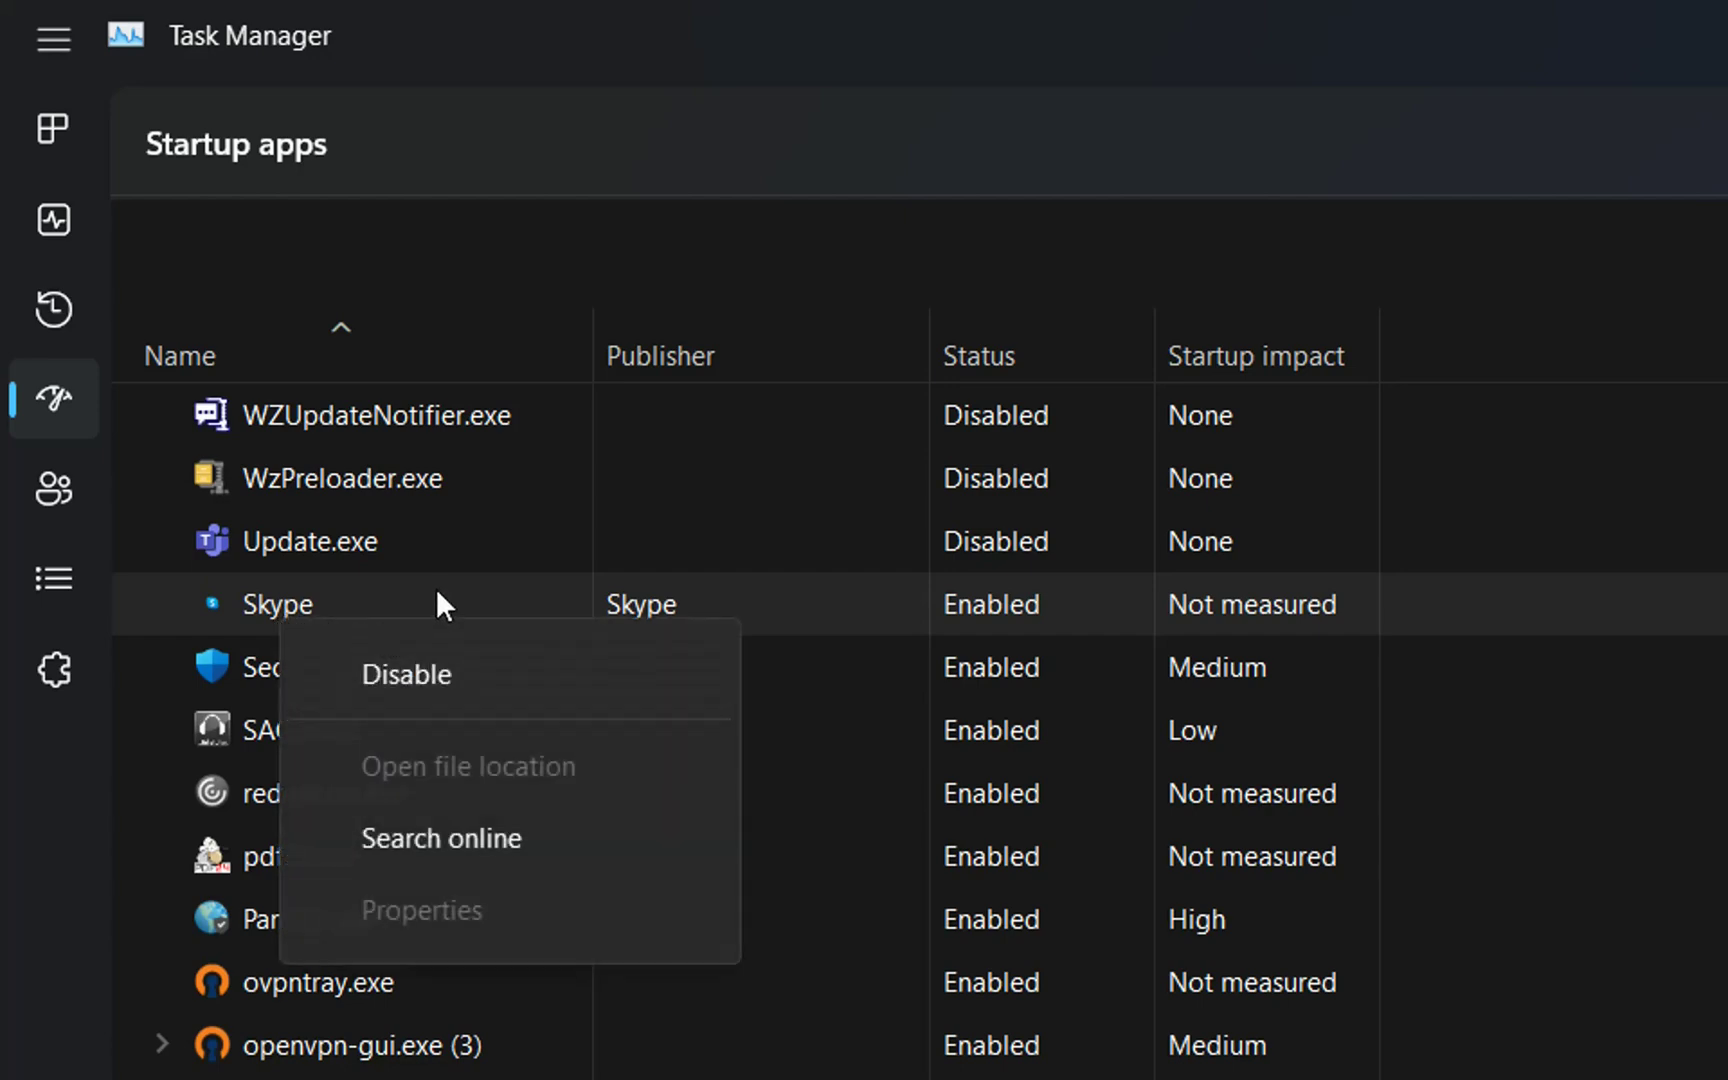
click(431, 679)
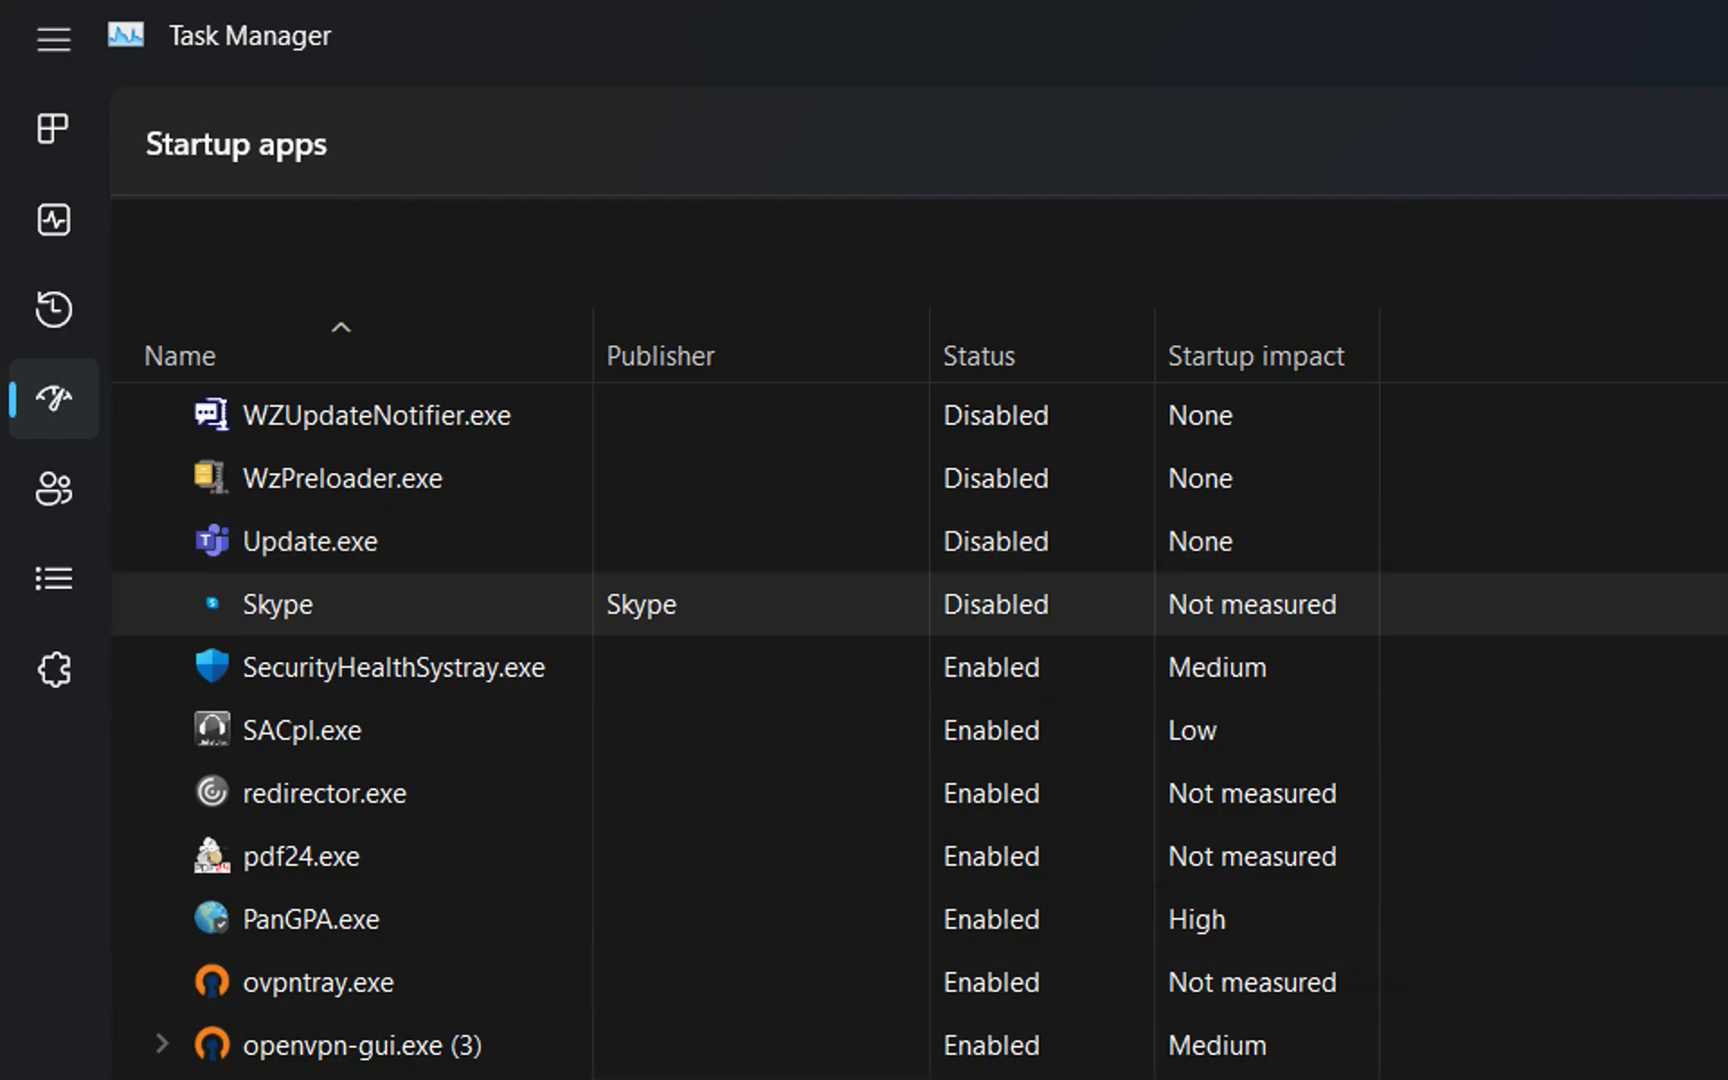
right_click(188, 618)
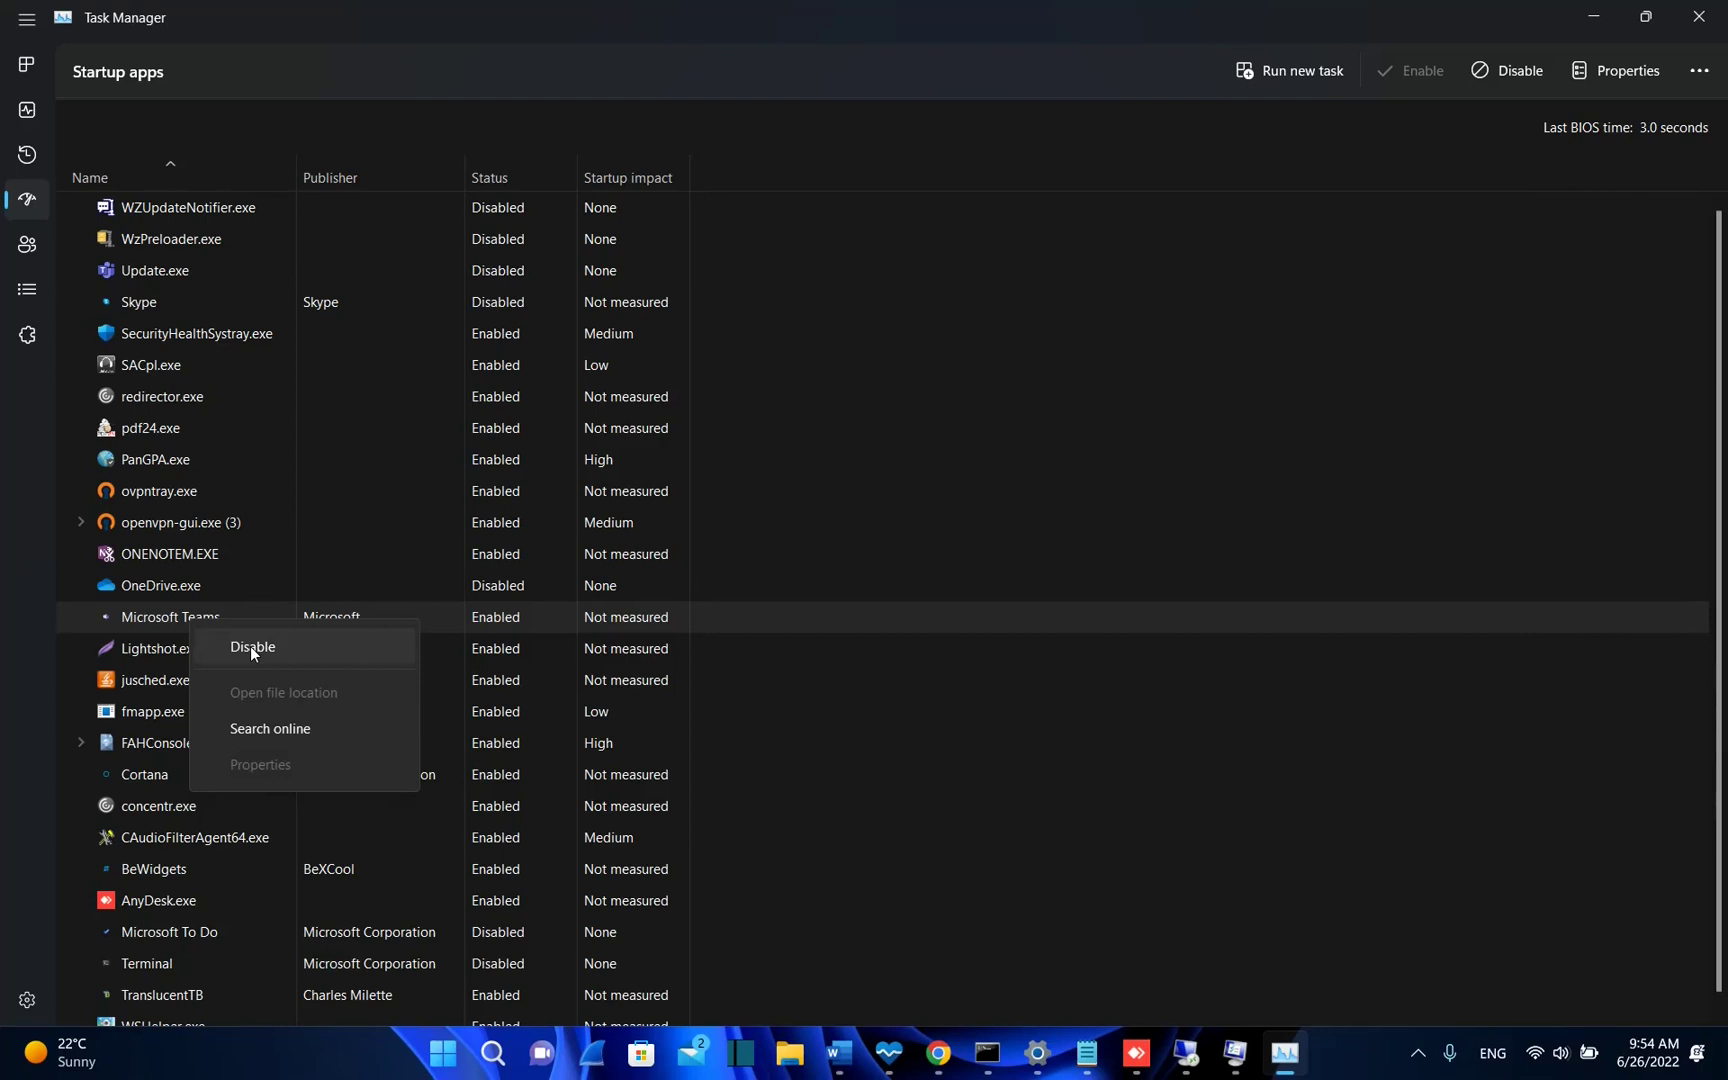
click(250, 647)
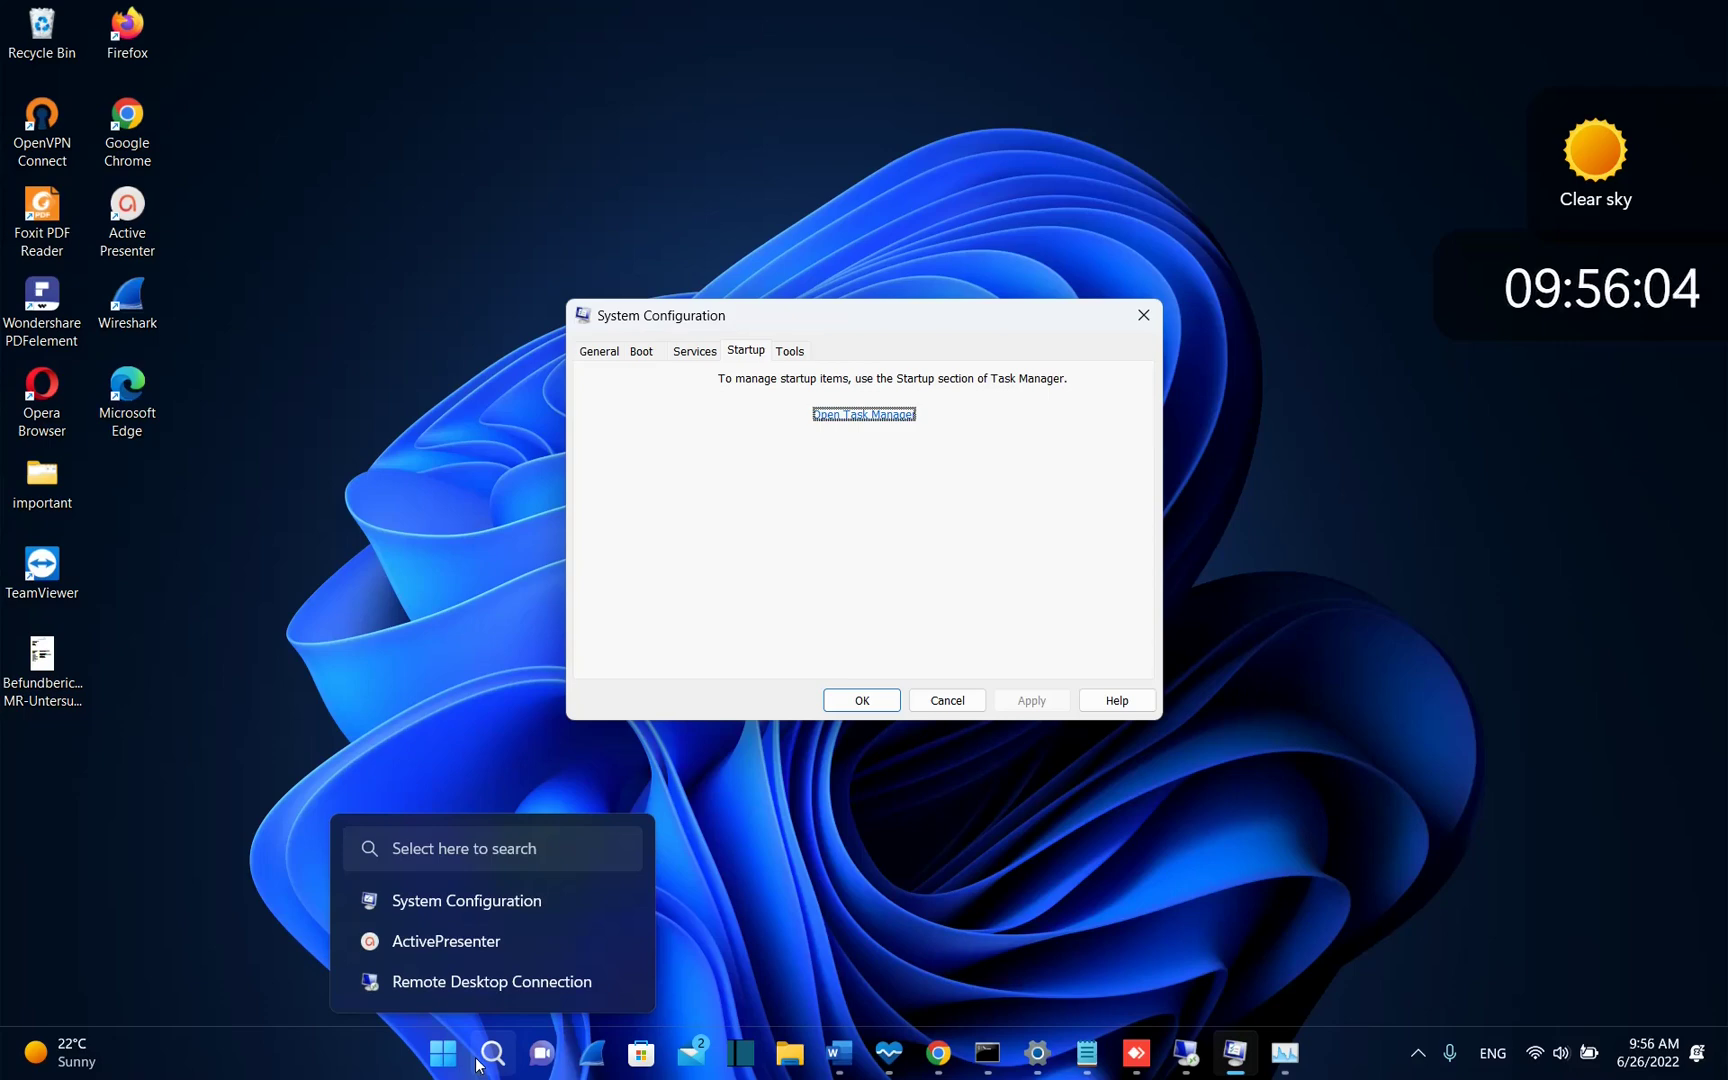
Step: Search 'power' and open Edit Plan Settings for the Balanced plan
click(494, 1054)
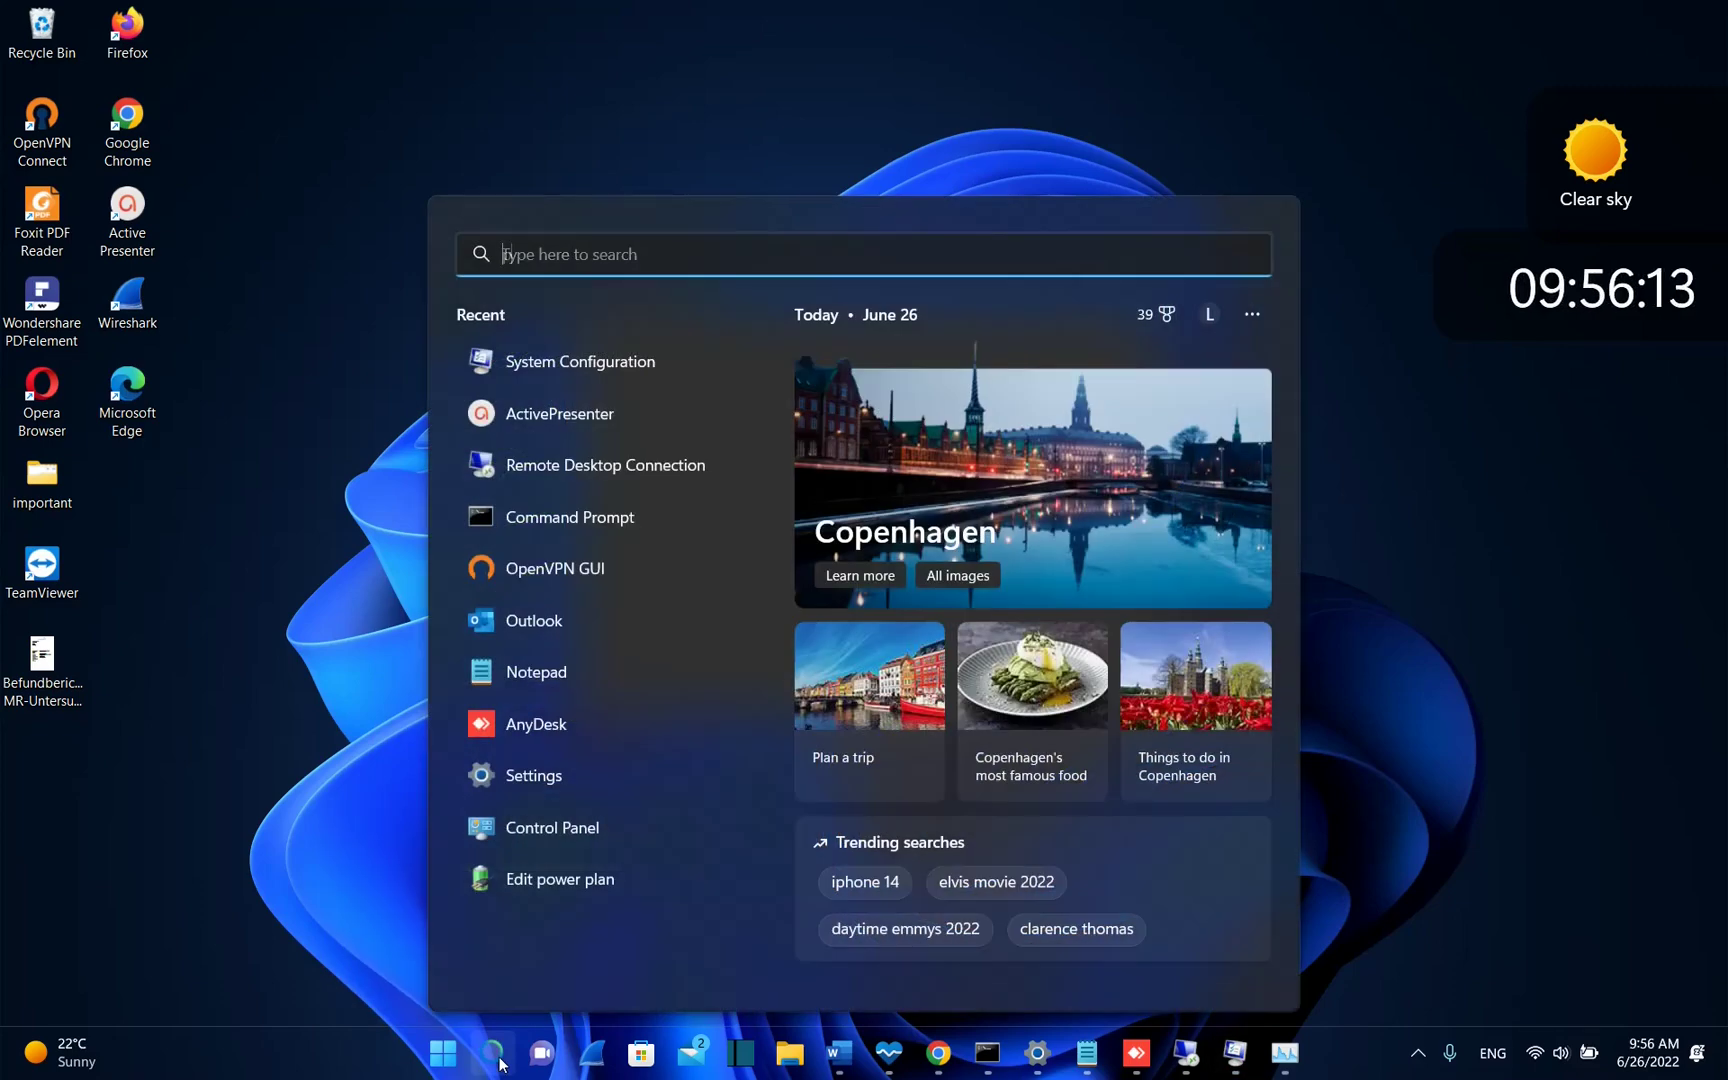
text(powerp)
key(BackSpace)
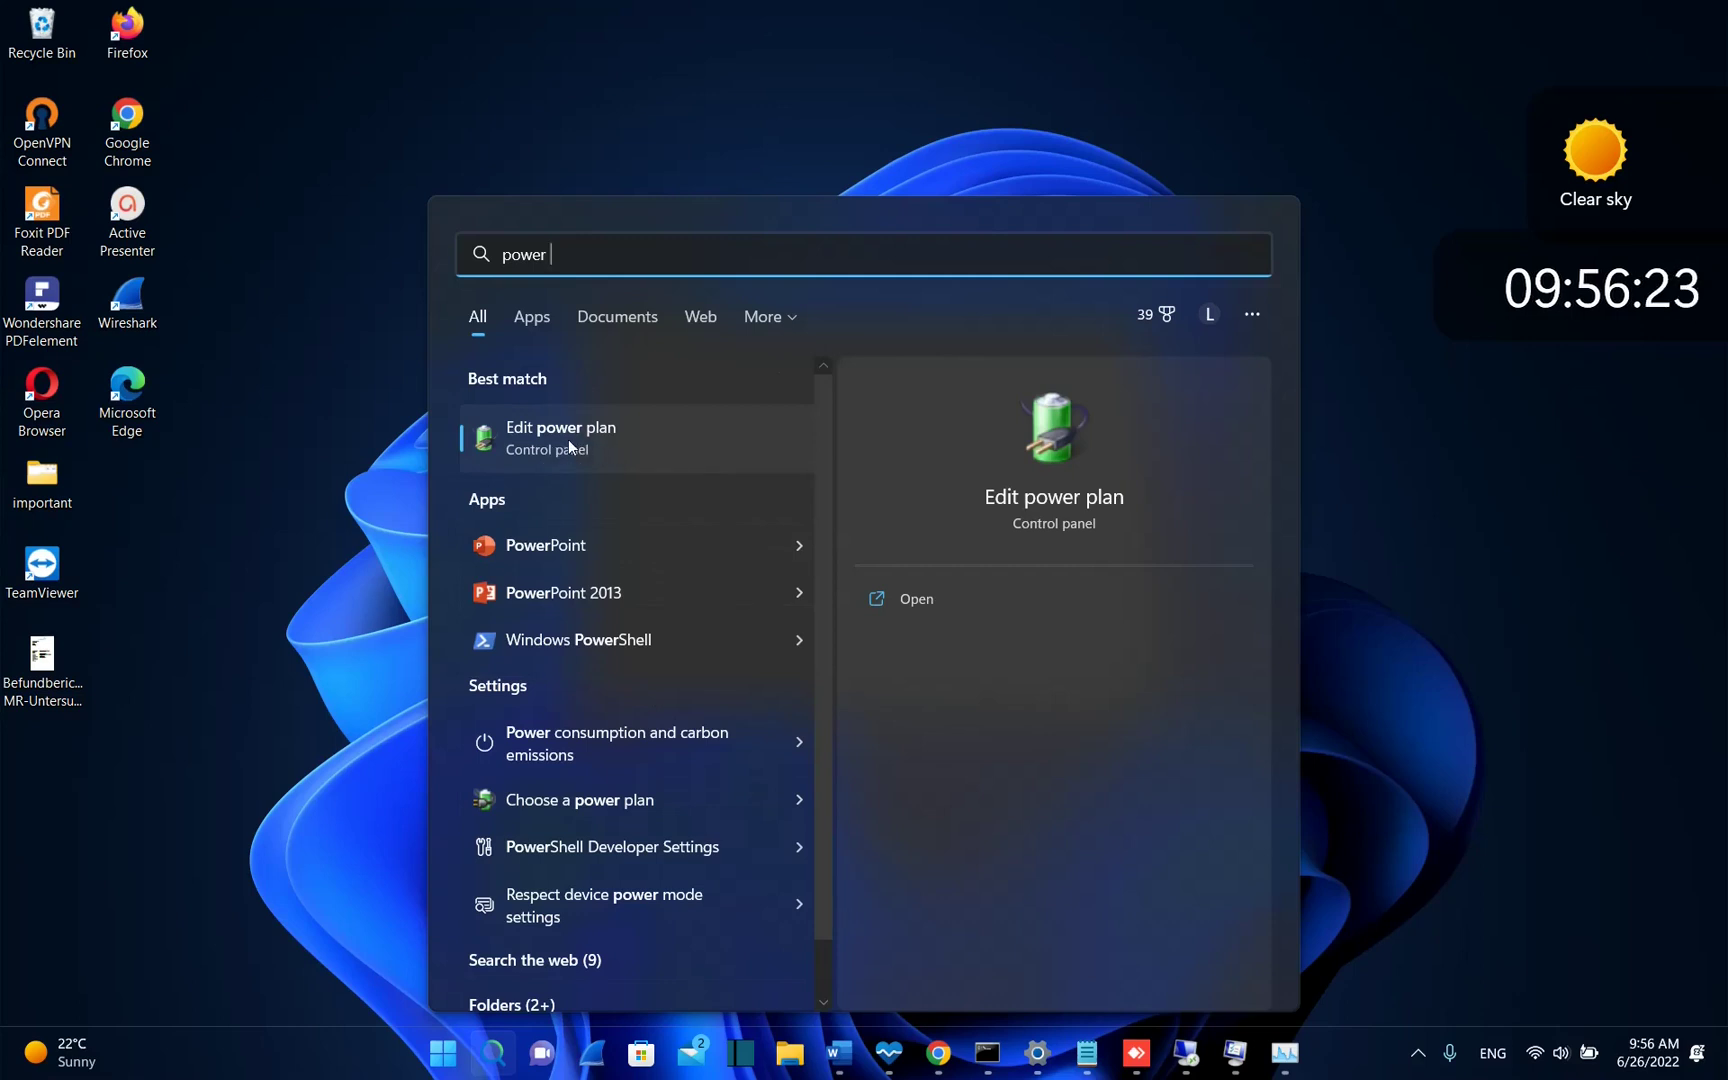
key(Escape)
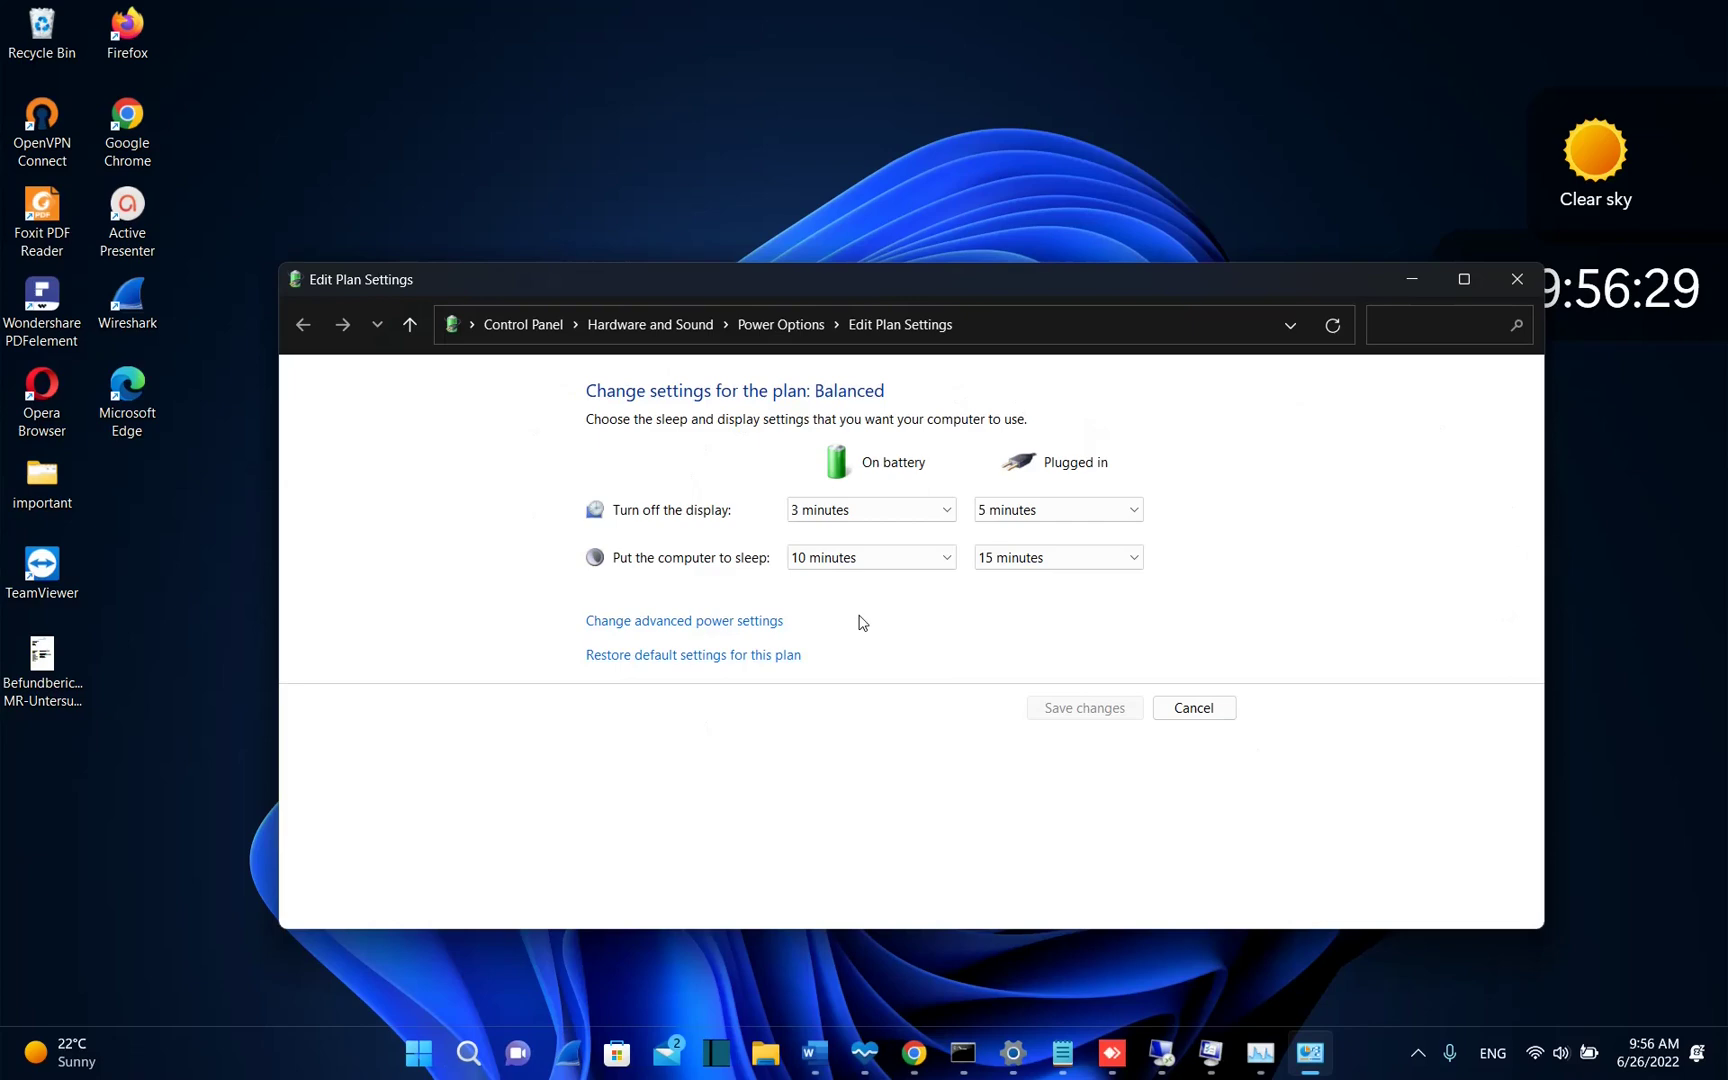
Step: Search 'control' and launch Control Panel on its category home page
click(470, 1058)
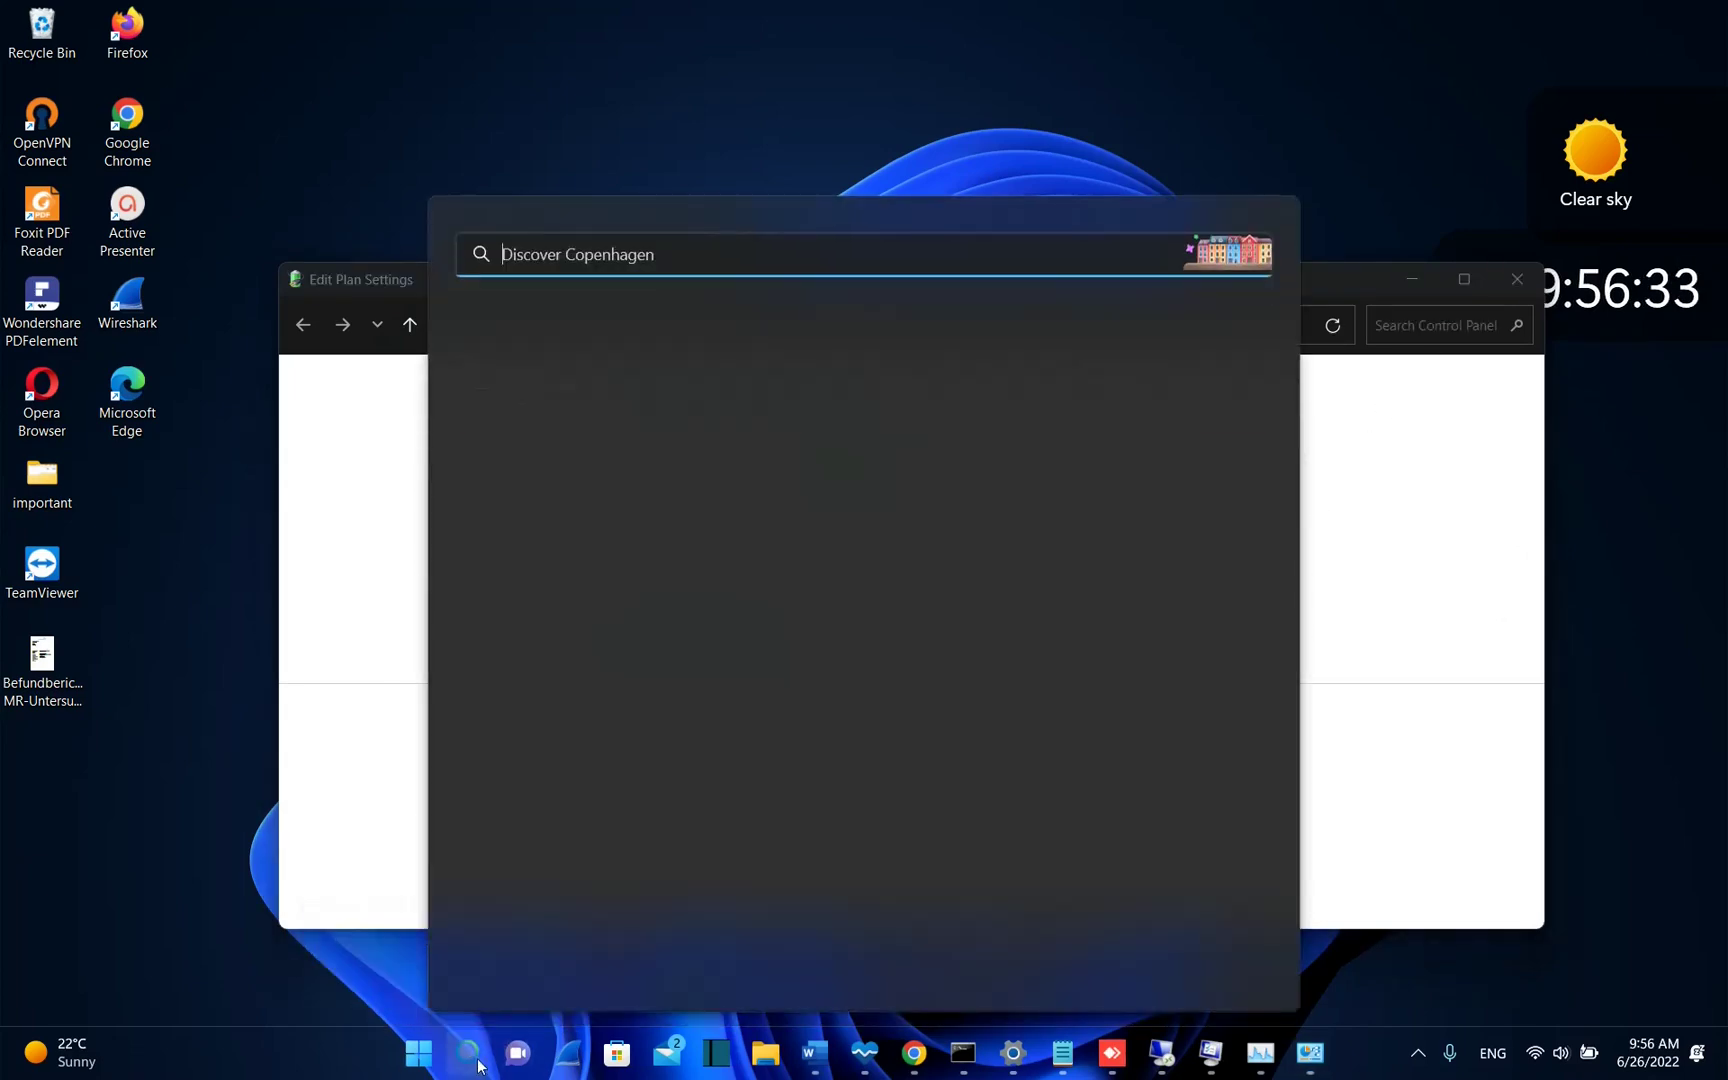
text(c)
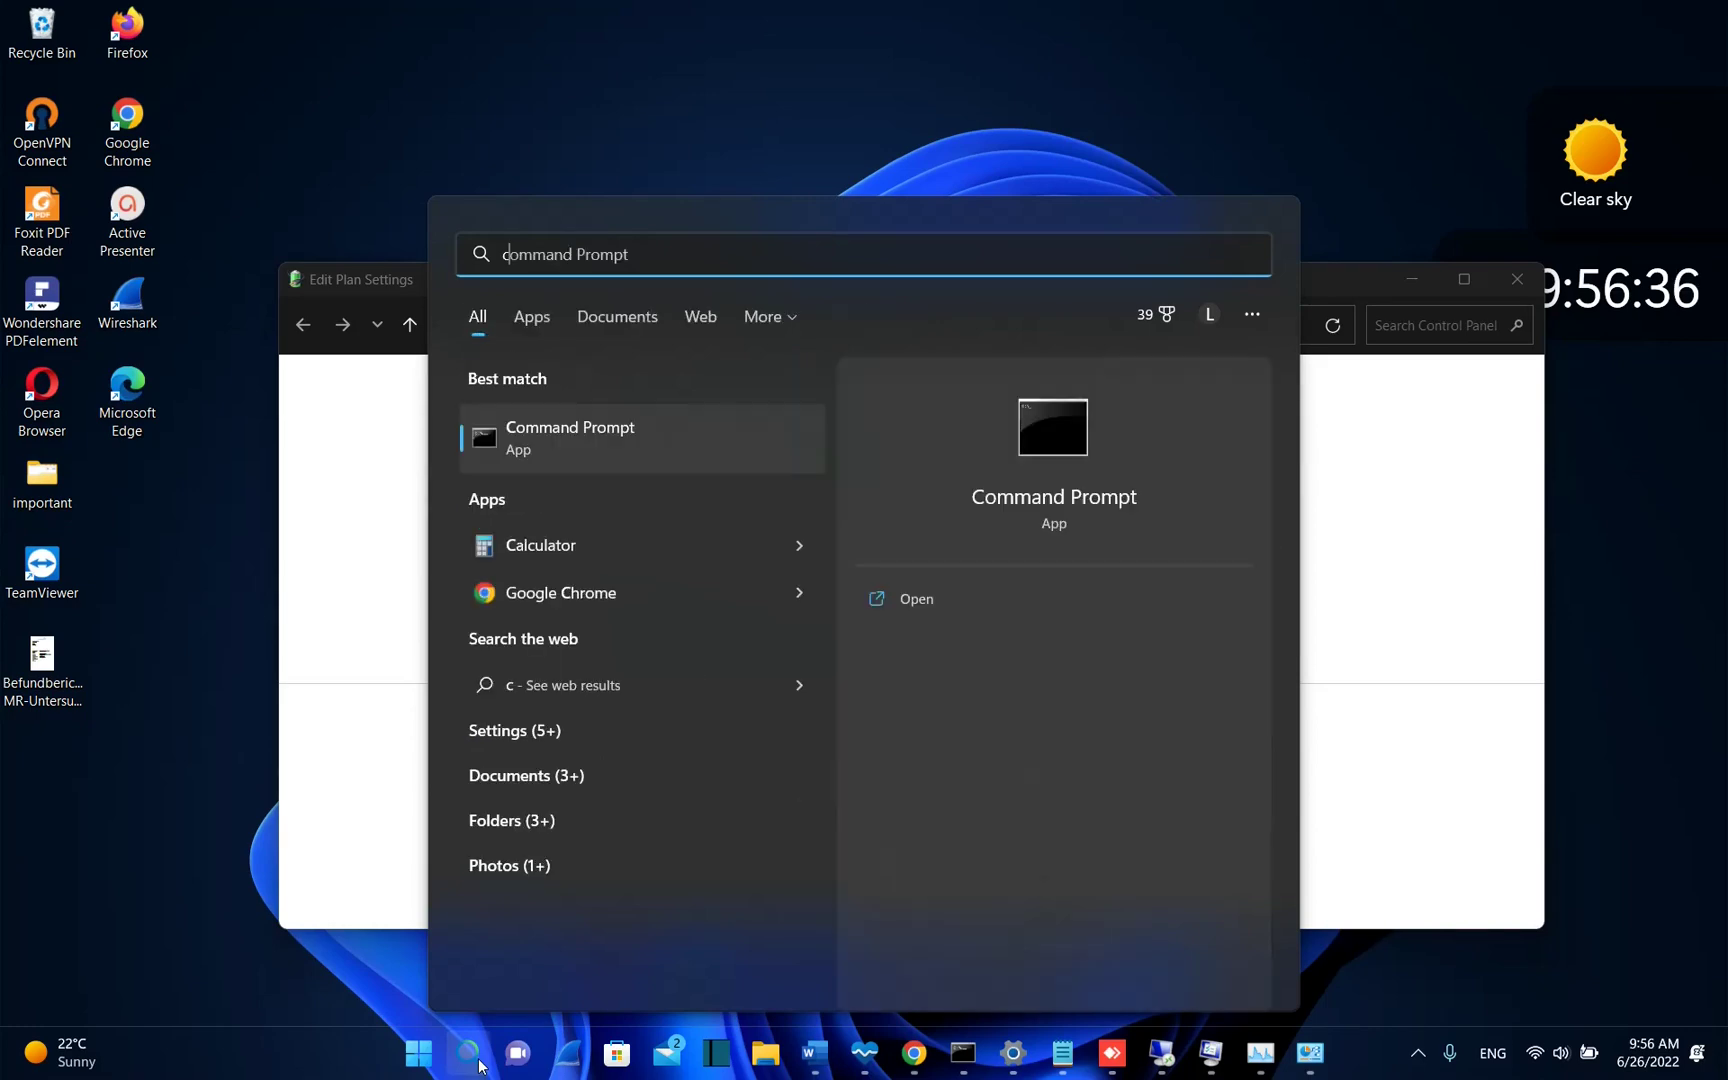
text(ontrol)
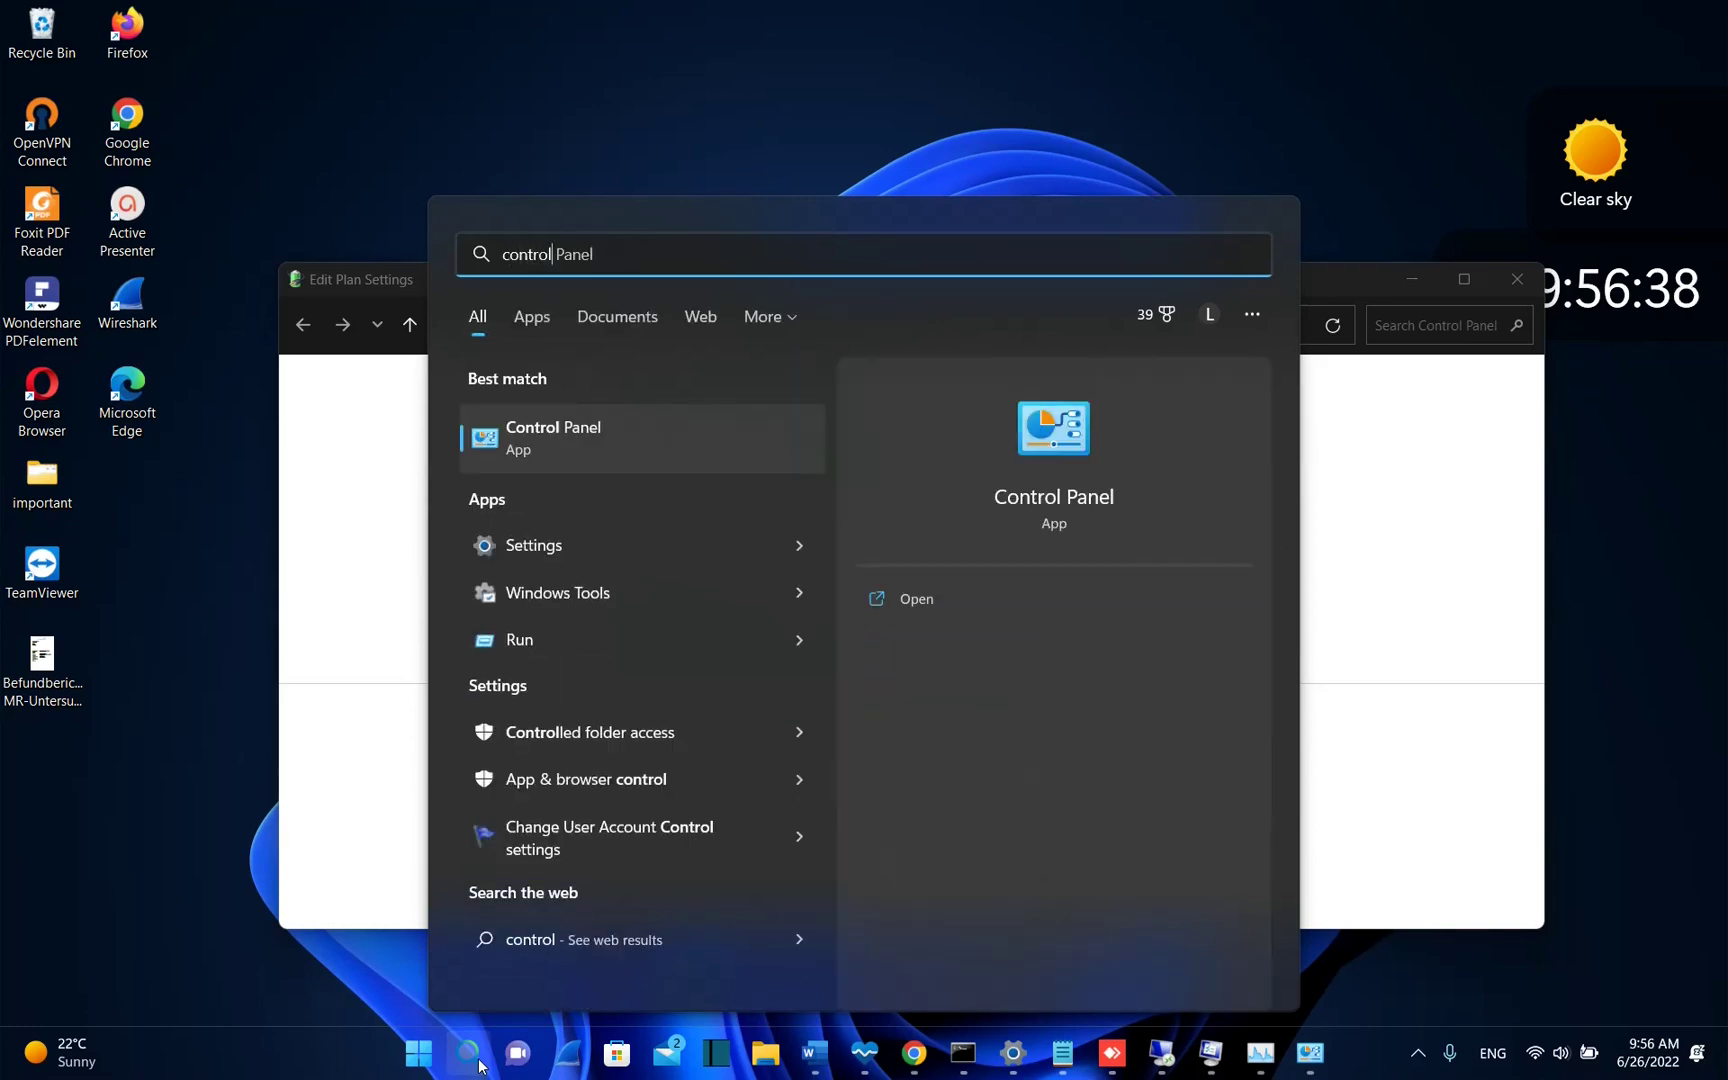
key(Return)
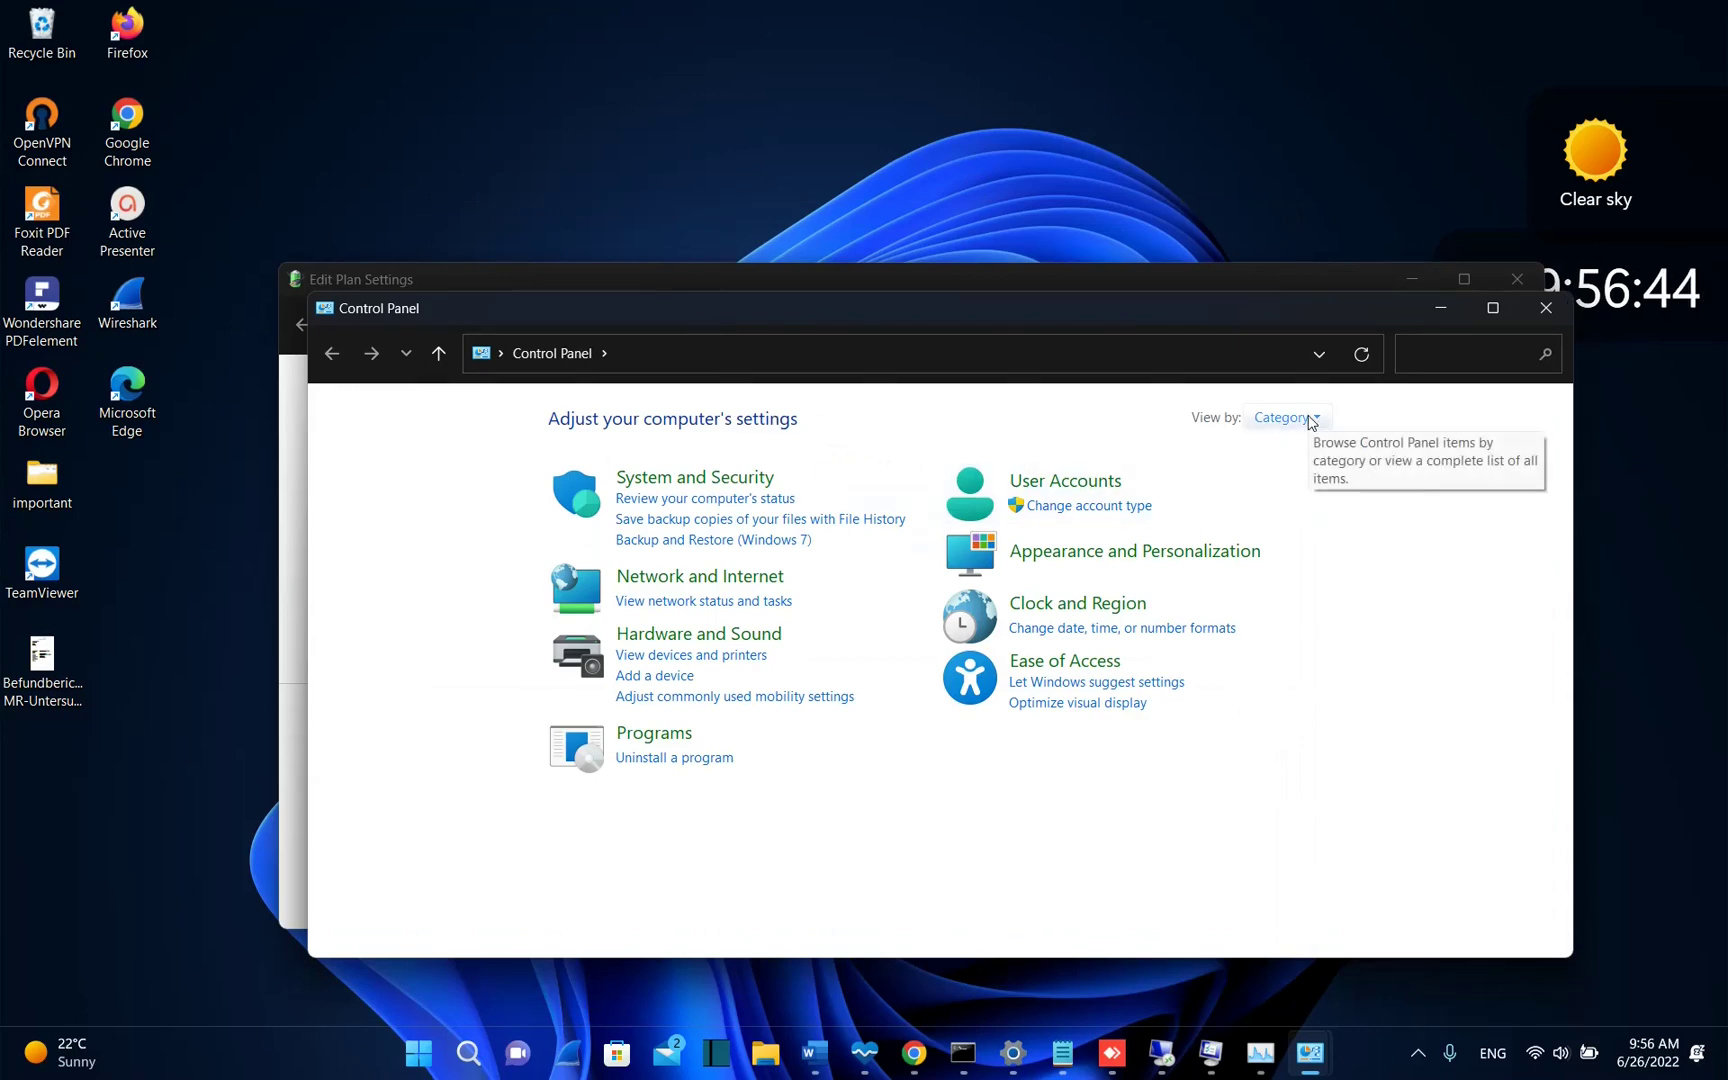
Step: Navigate through Hardware and Sound to Power Options
click(735, 636)
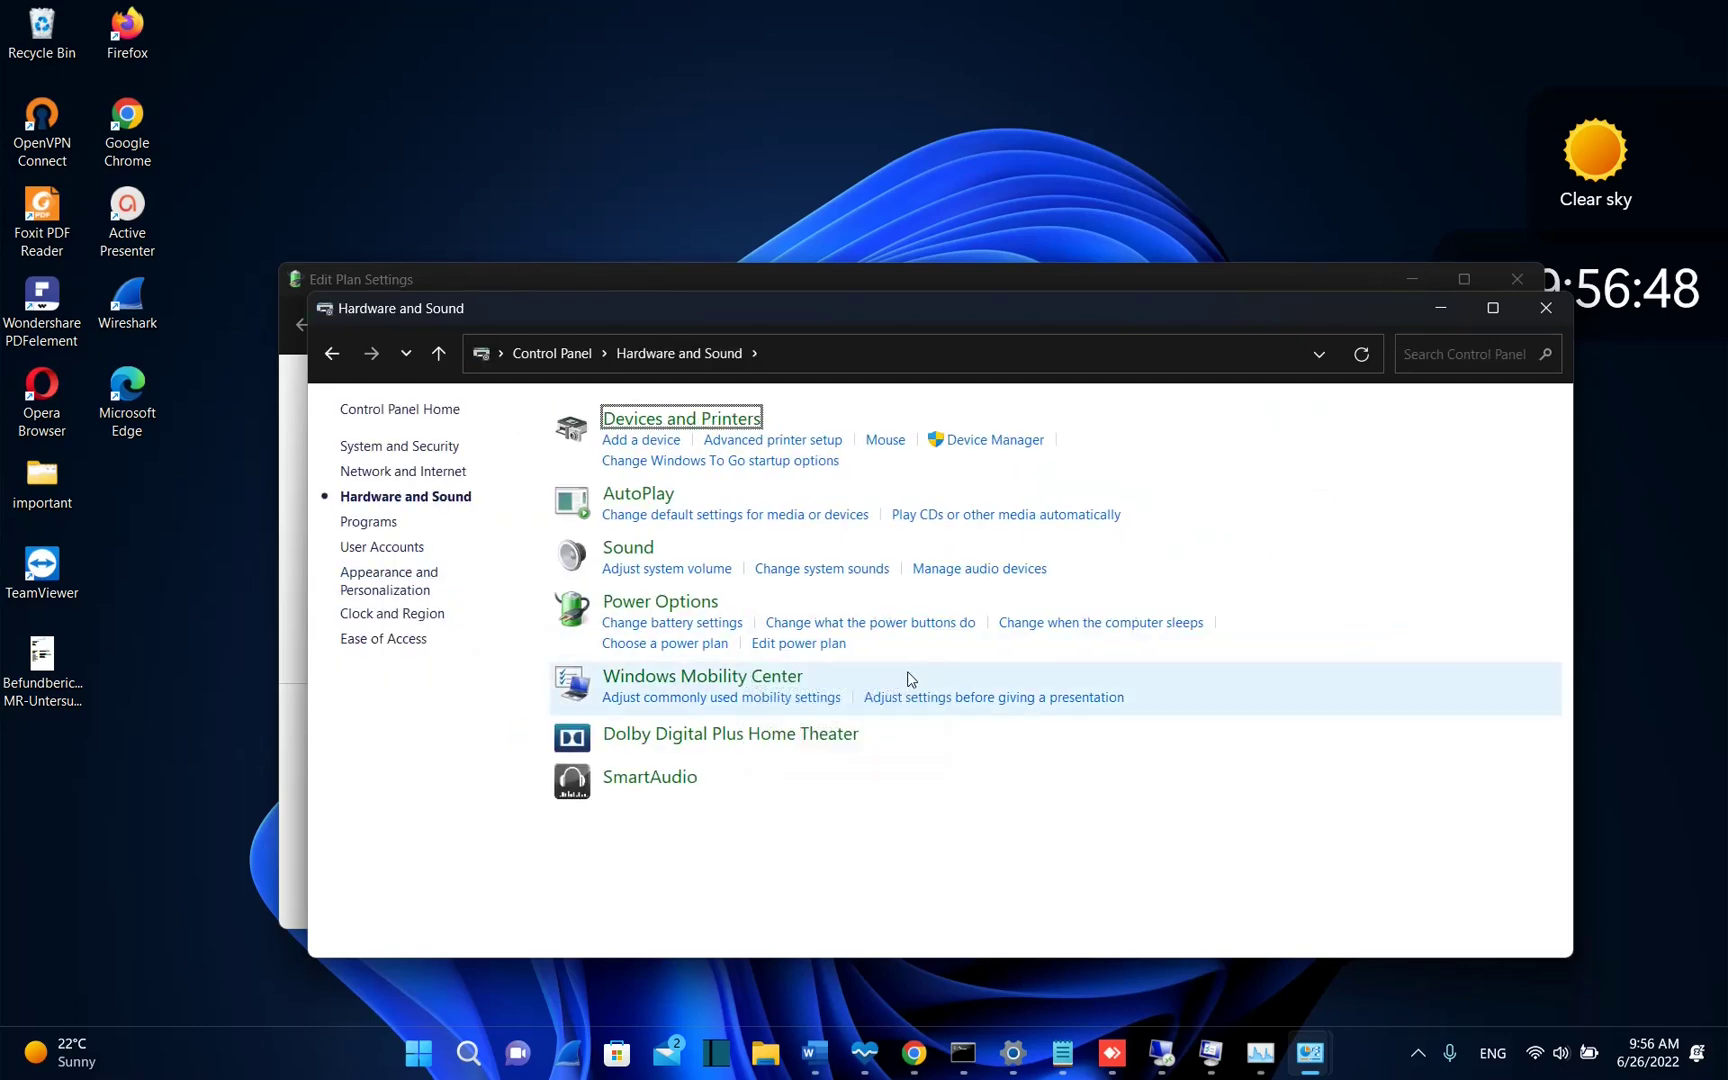
click(665, 603)
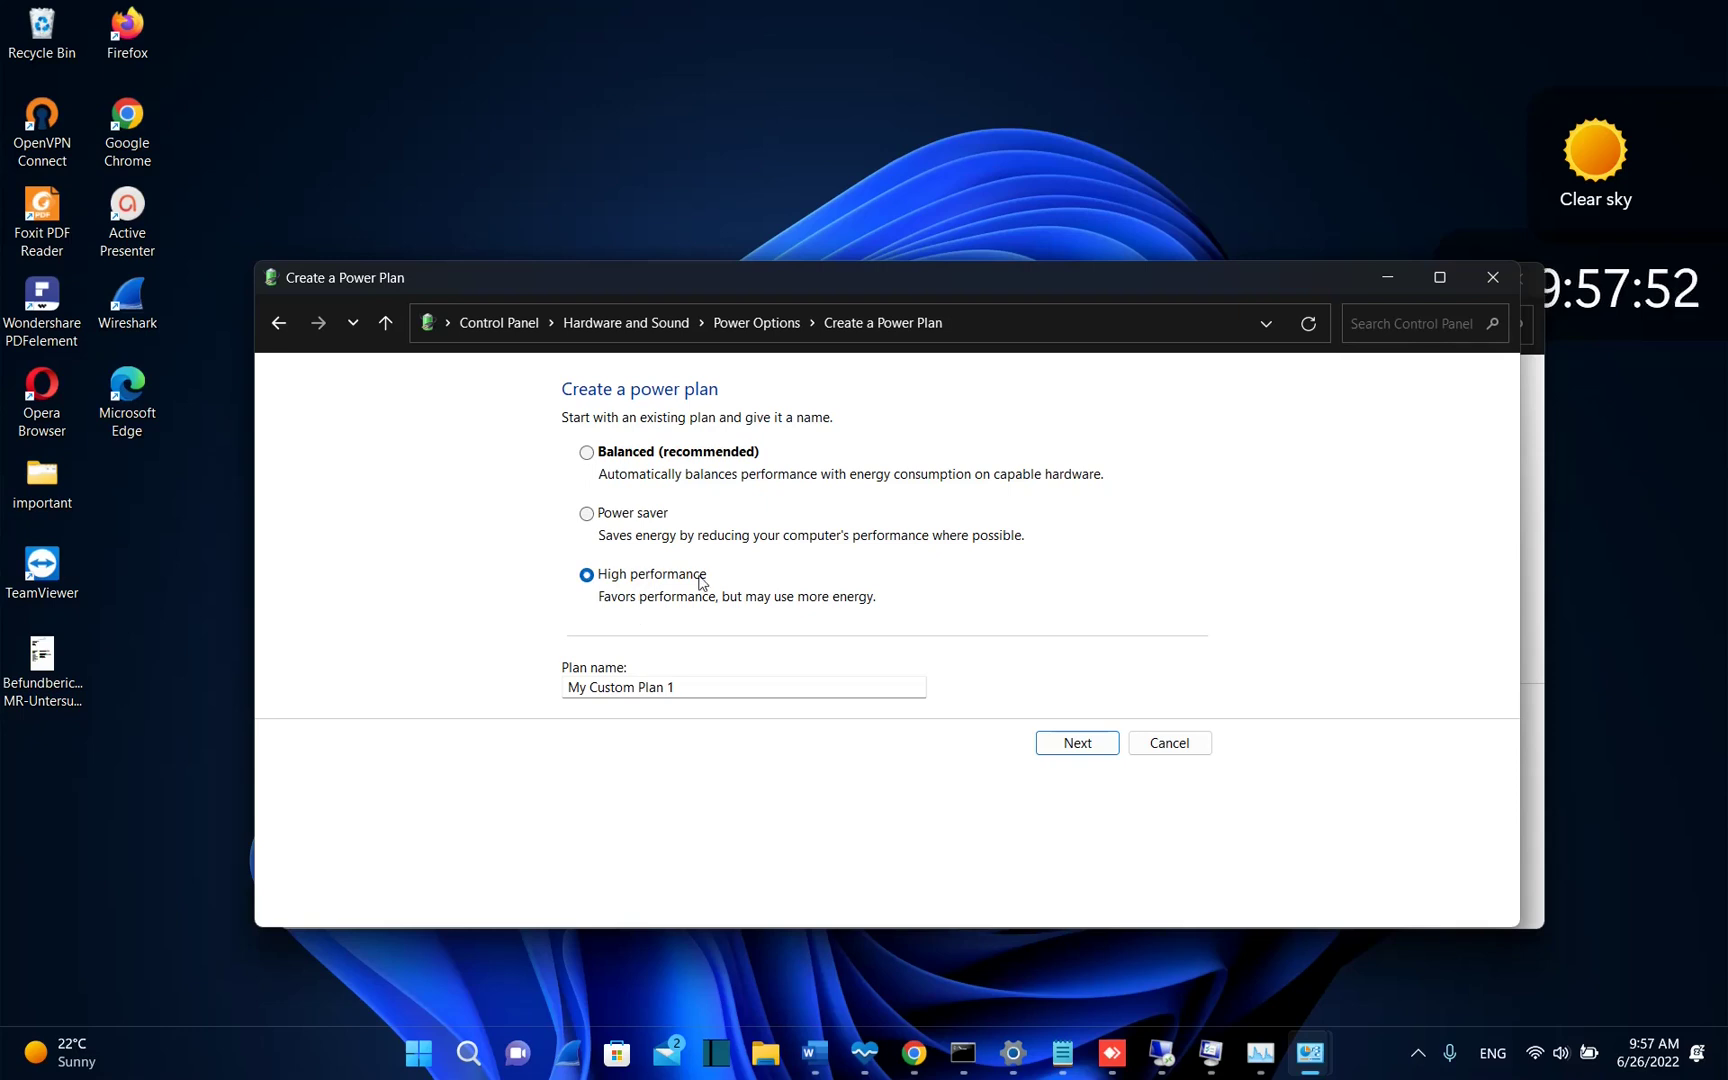
Step: Cancel plan creation, set High Performance on-battery sleep to 45 minutes, display Never, and save
click(1146, 744)
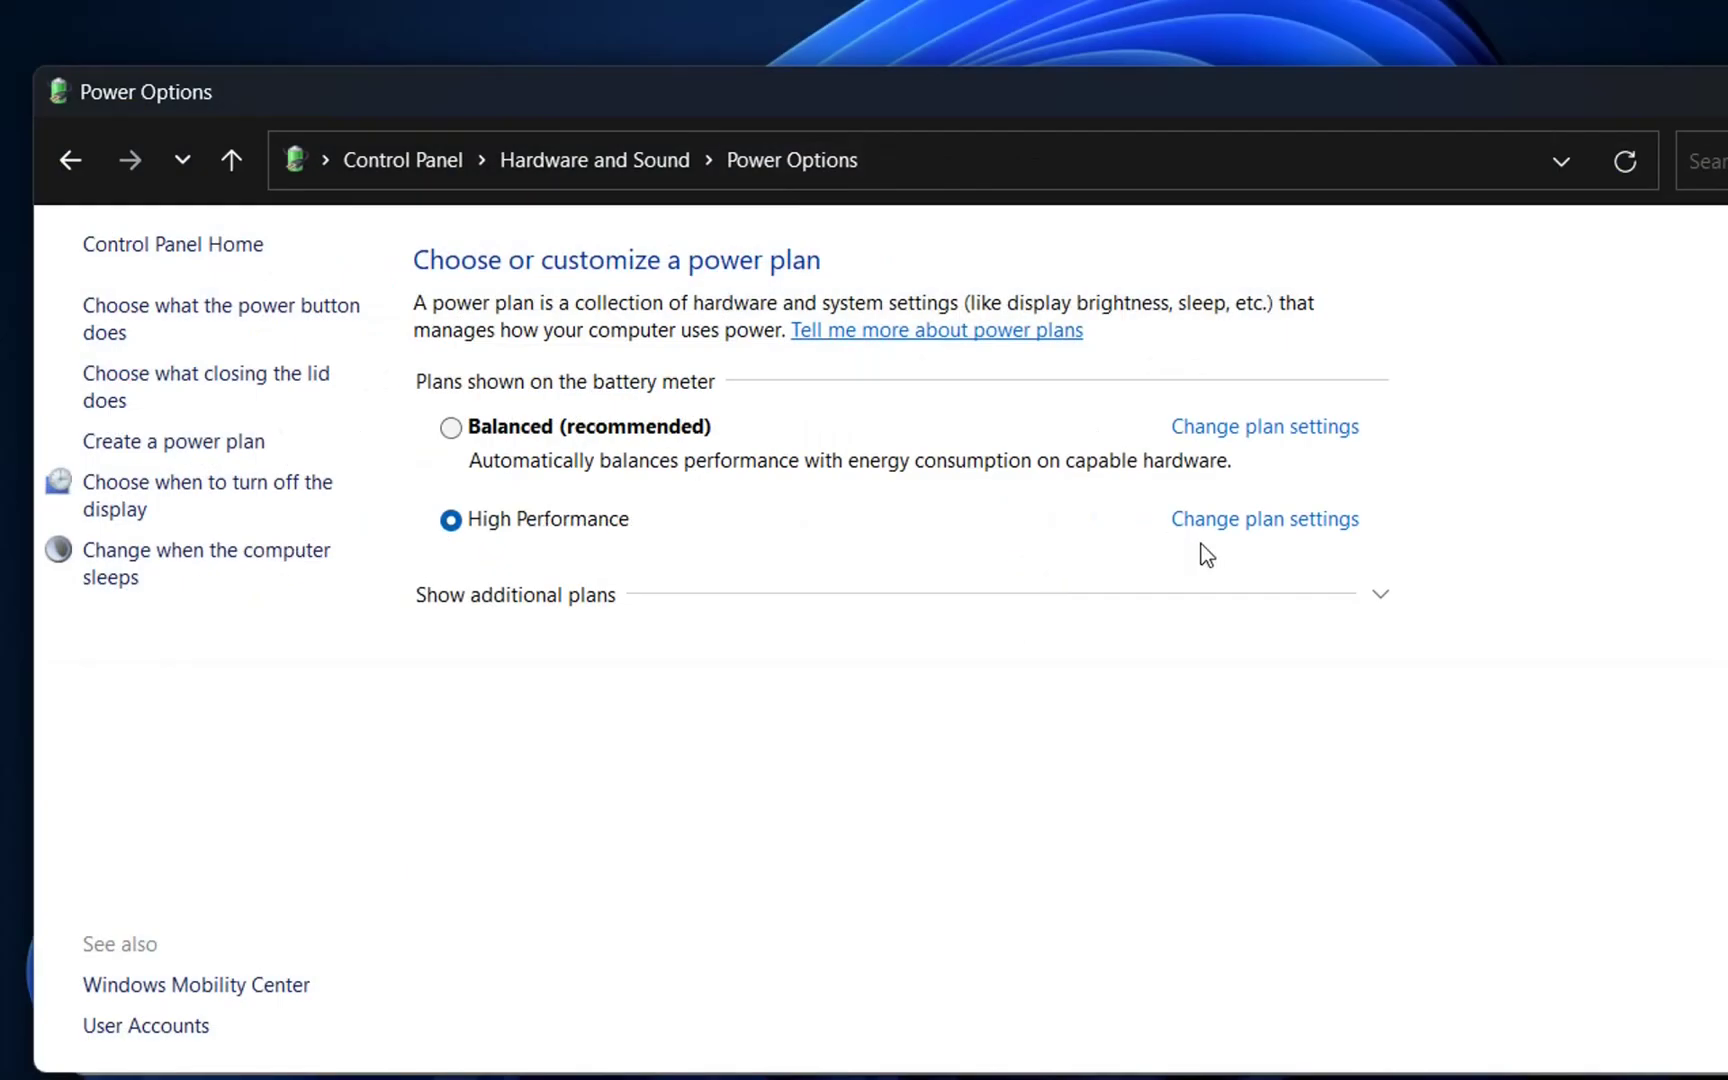
click(1263, 526)
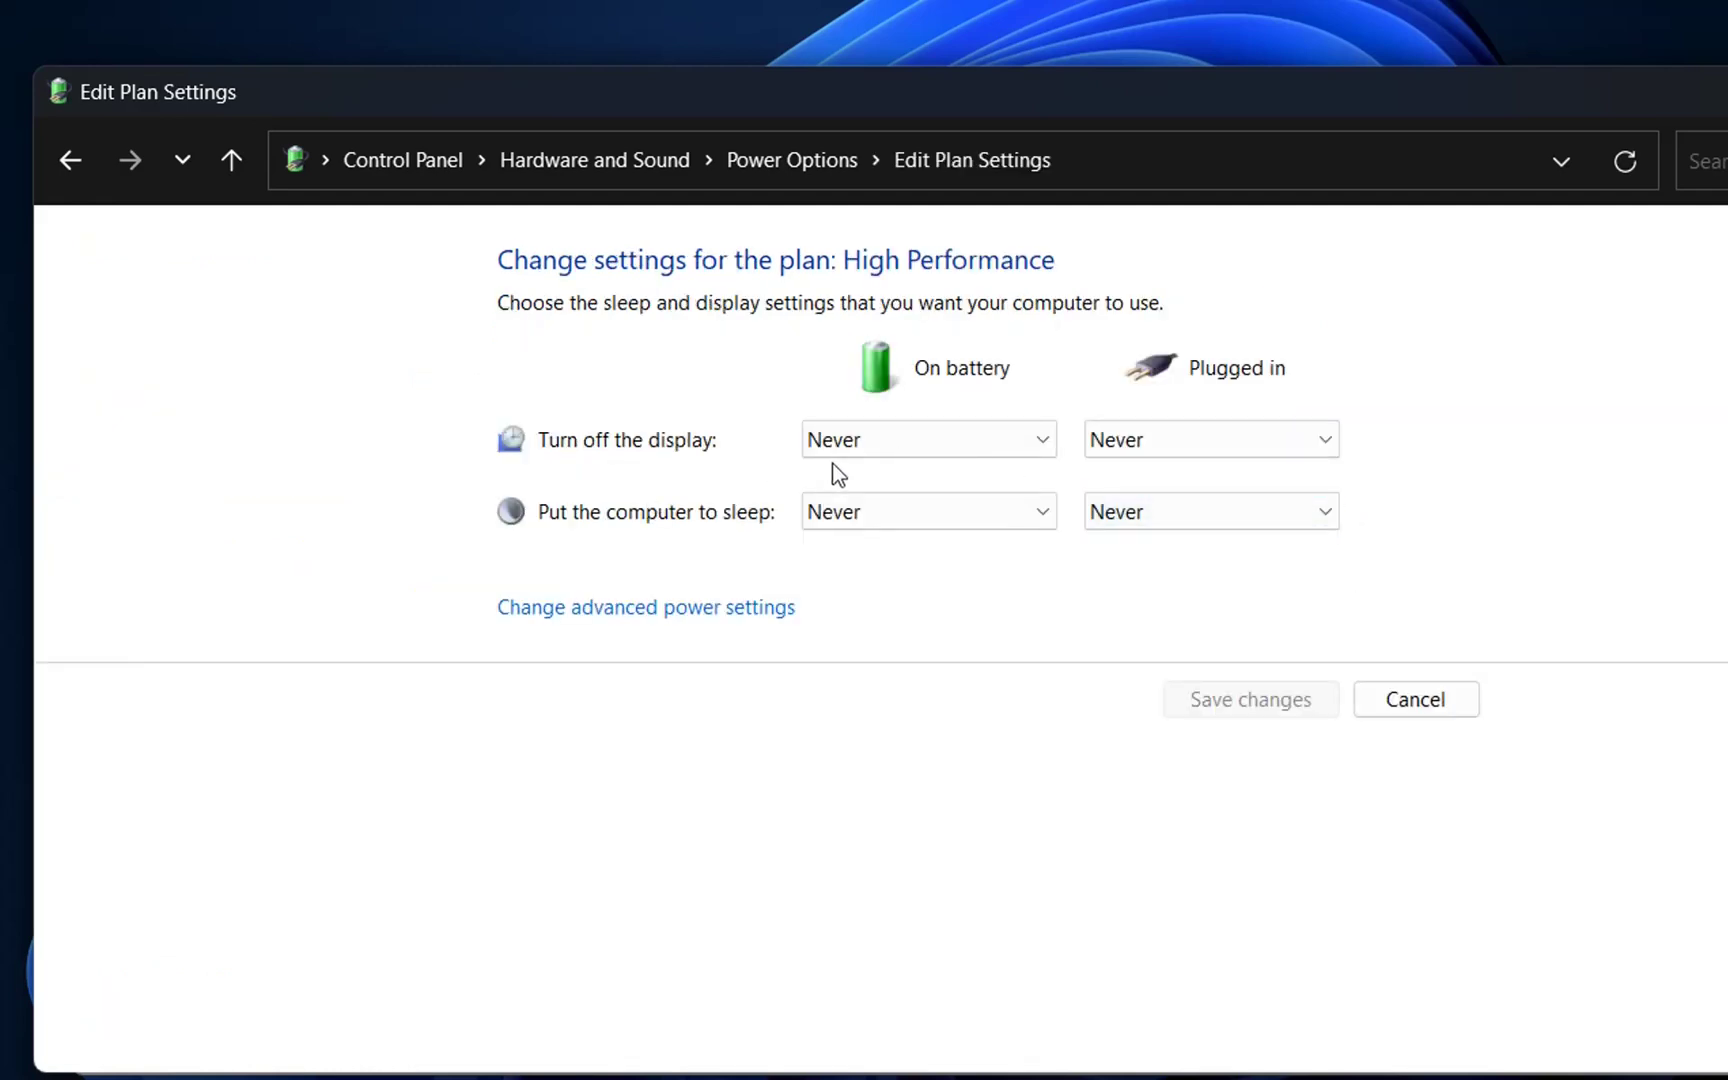
click(915, 457)
click(915, 458)
click(924, 524)
click(871, 784)
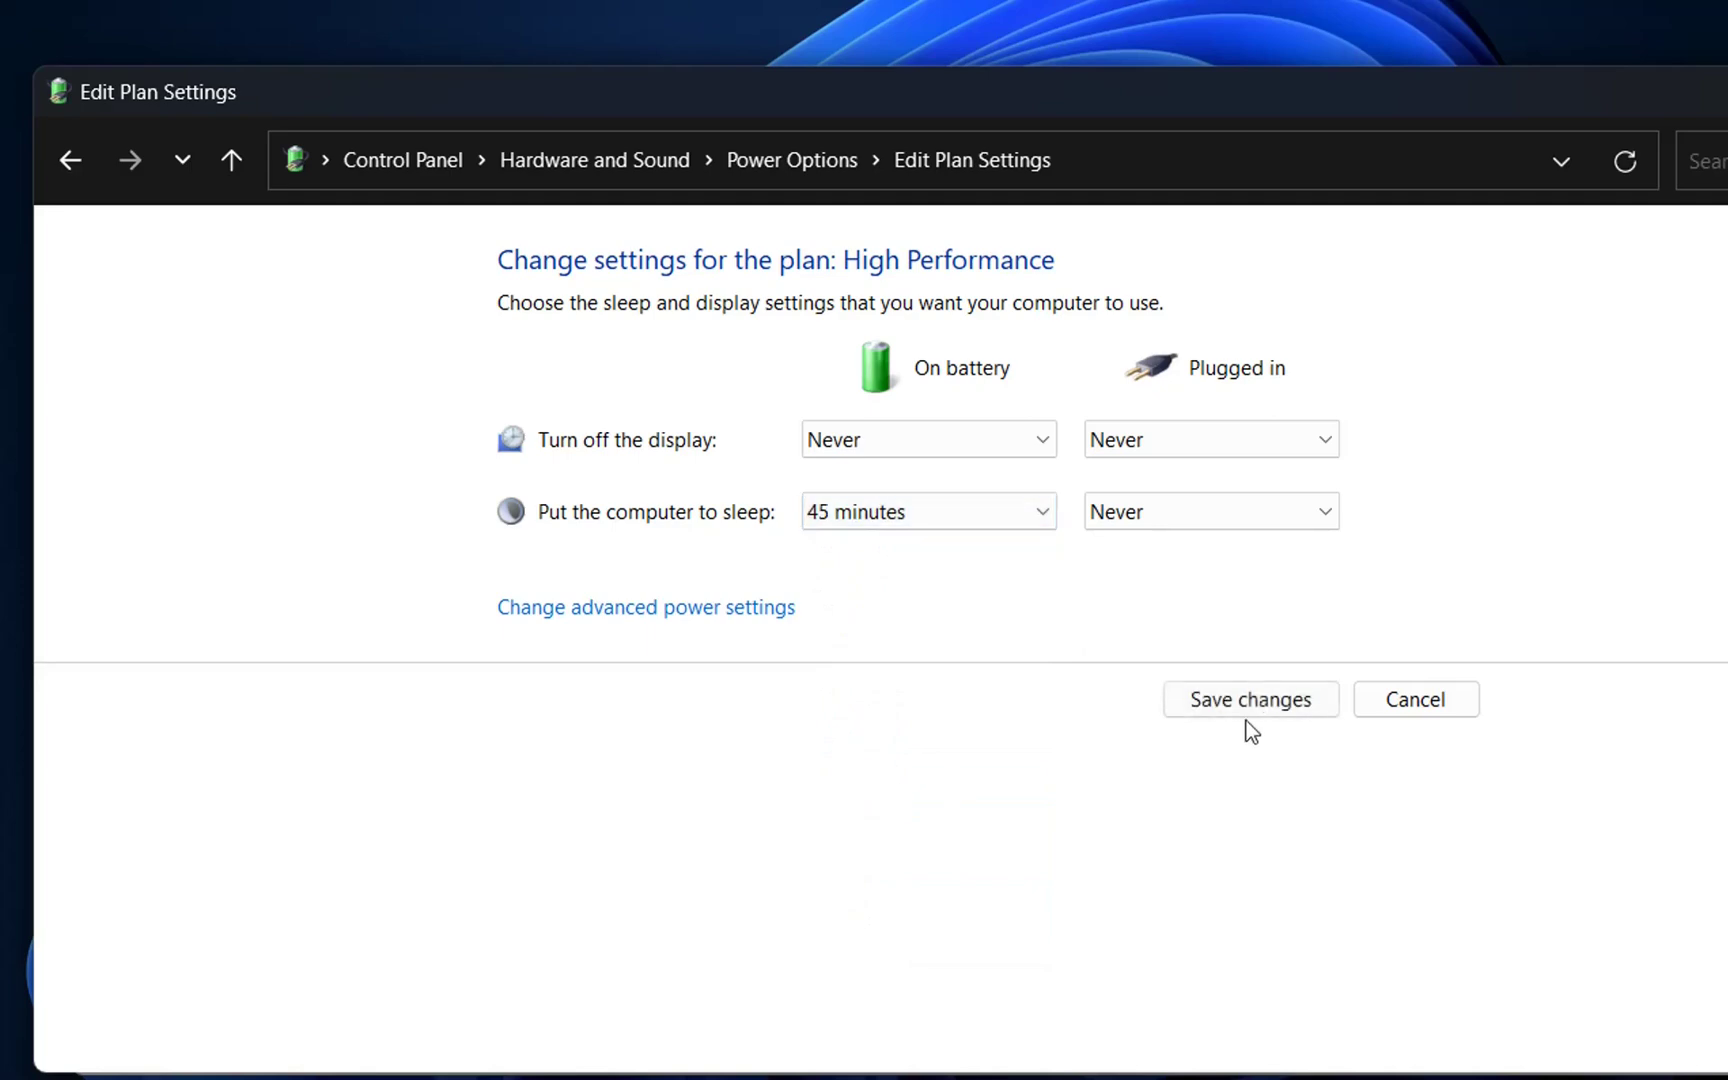
click(1246, 716)
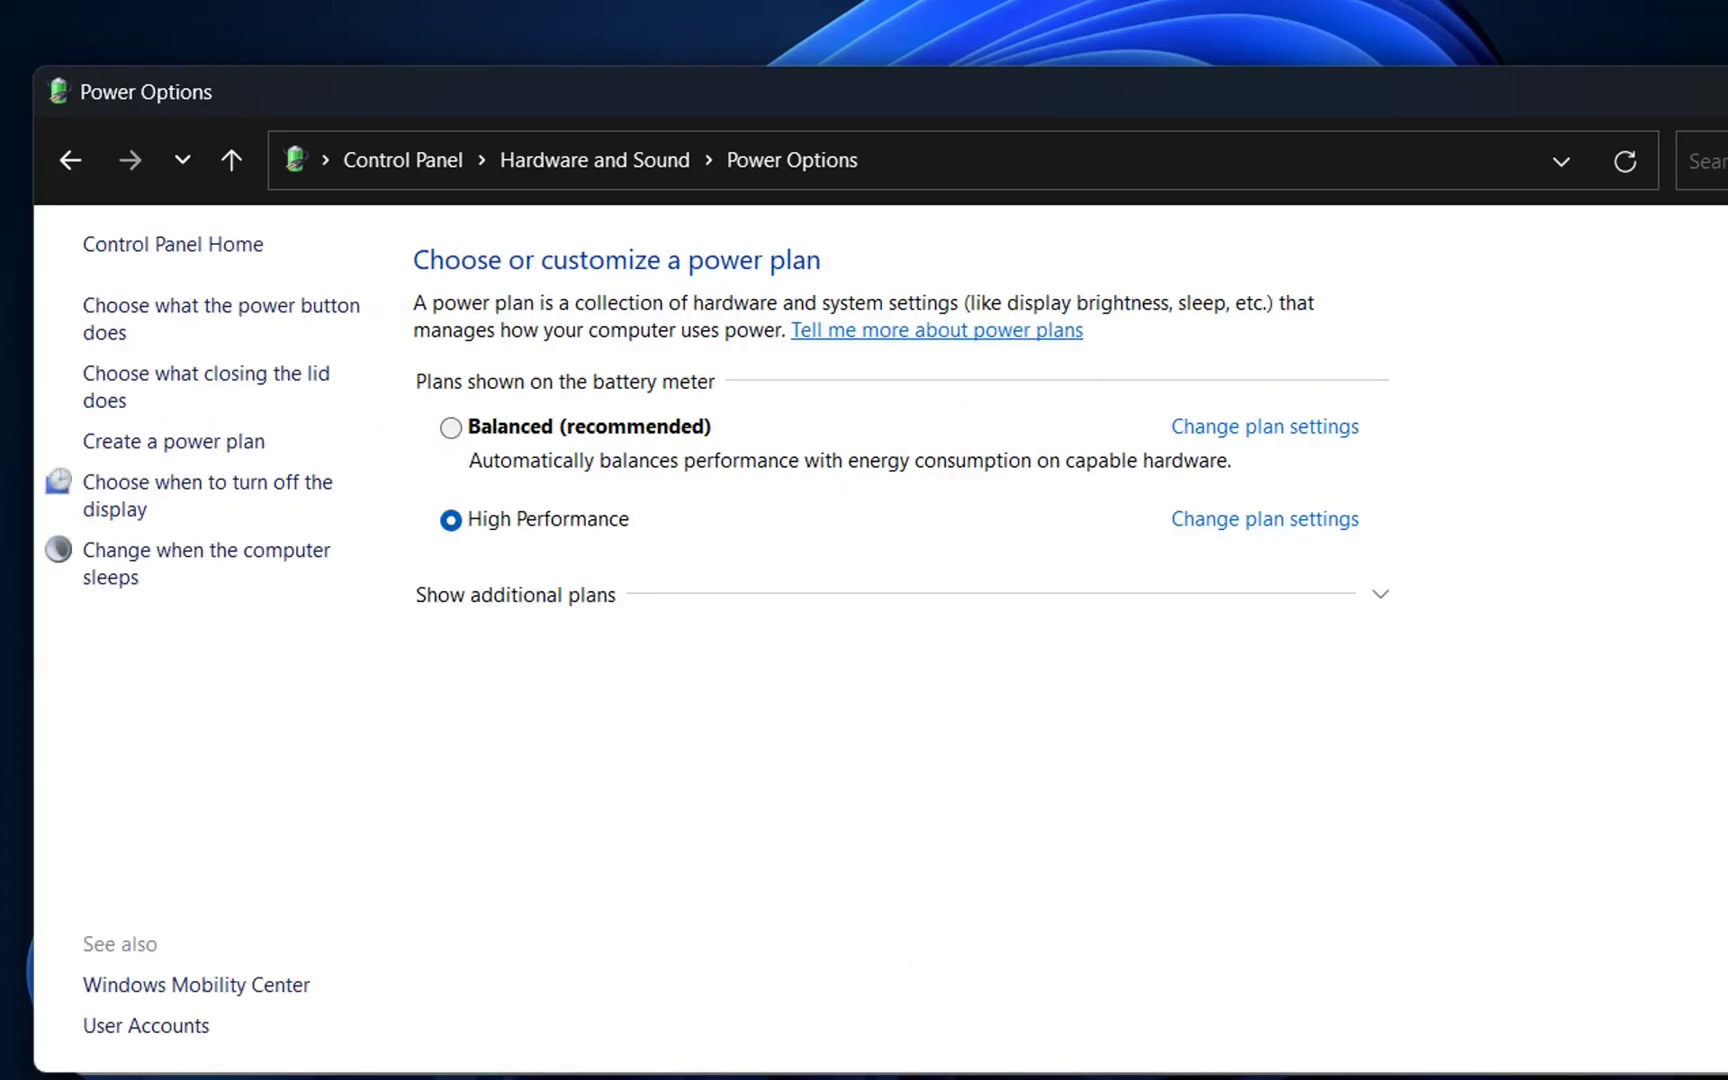